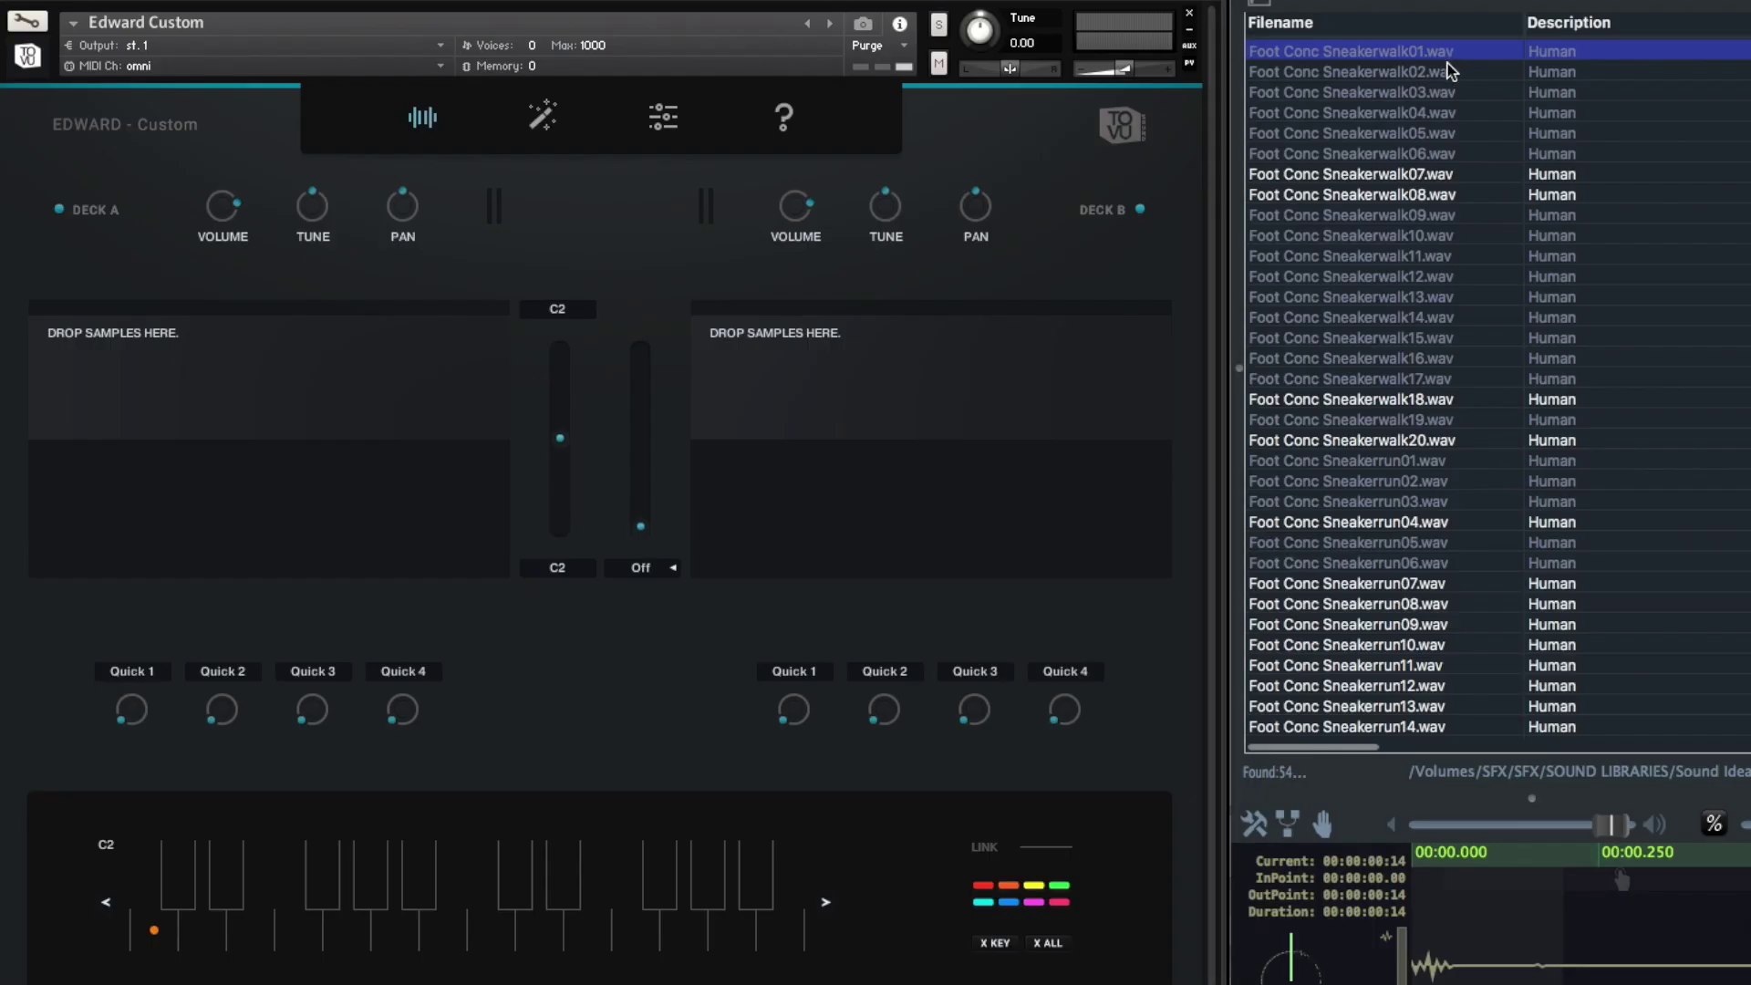
Import the samples Foot Conc Sneakerwalk01 to Sneakerwalk20 into Deck B on key C2
key(Down)
click(1443, 53)
shift+click(1450, 444)
drag(1384, 344, 859, 376)
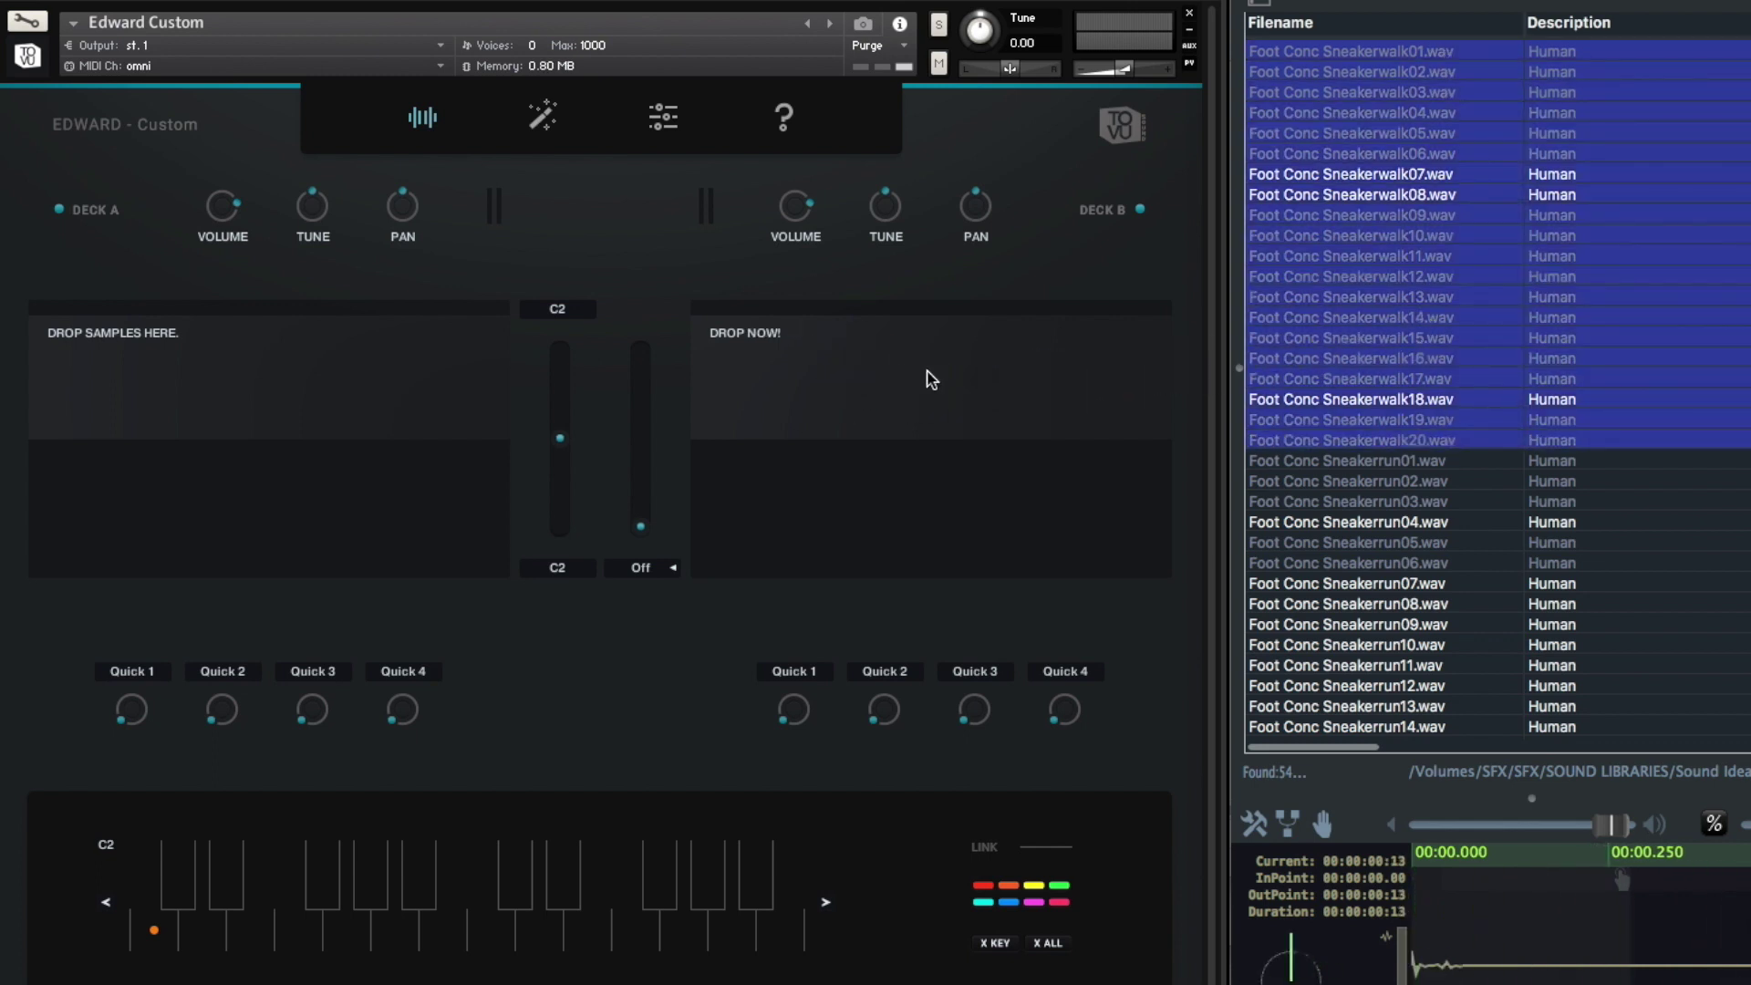
Import the samples Foot Conc Sneakerrun01 to Sneakerrun14 into Deck A
click(1446, 461)
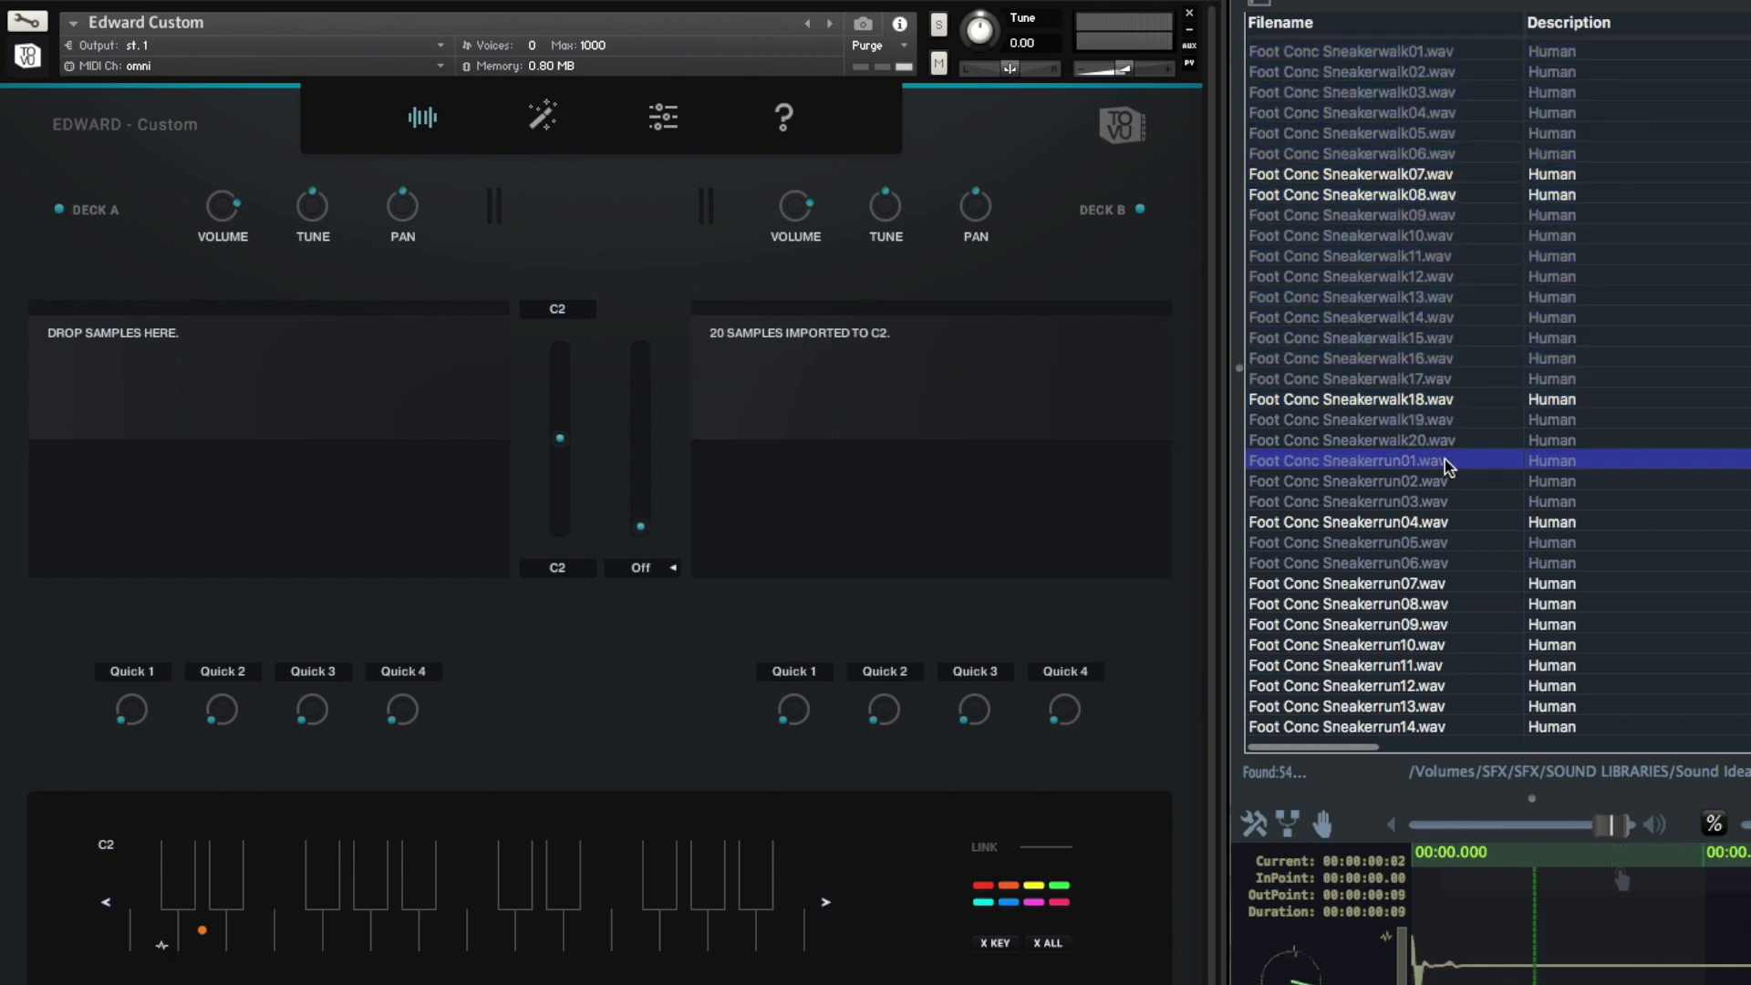
shift+click(1446, 725)
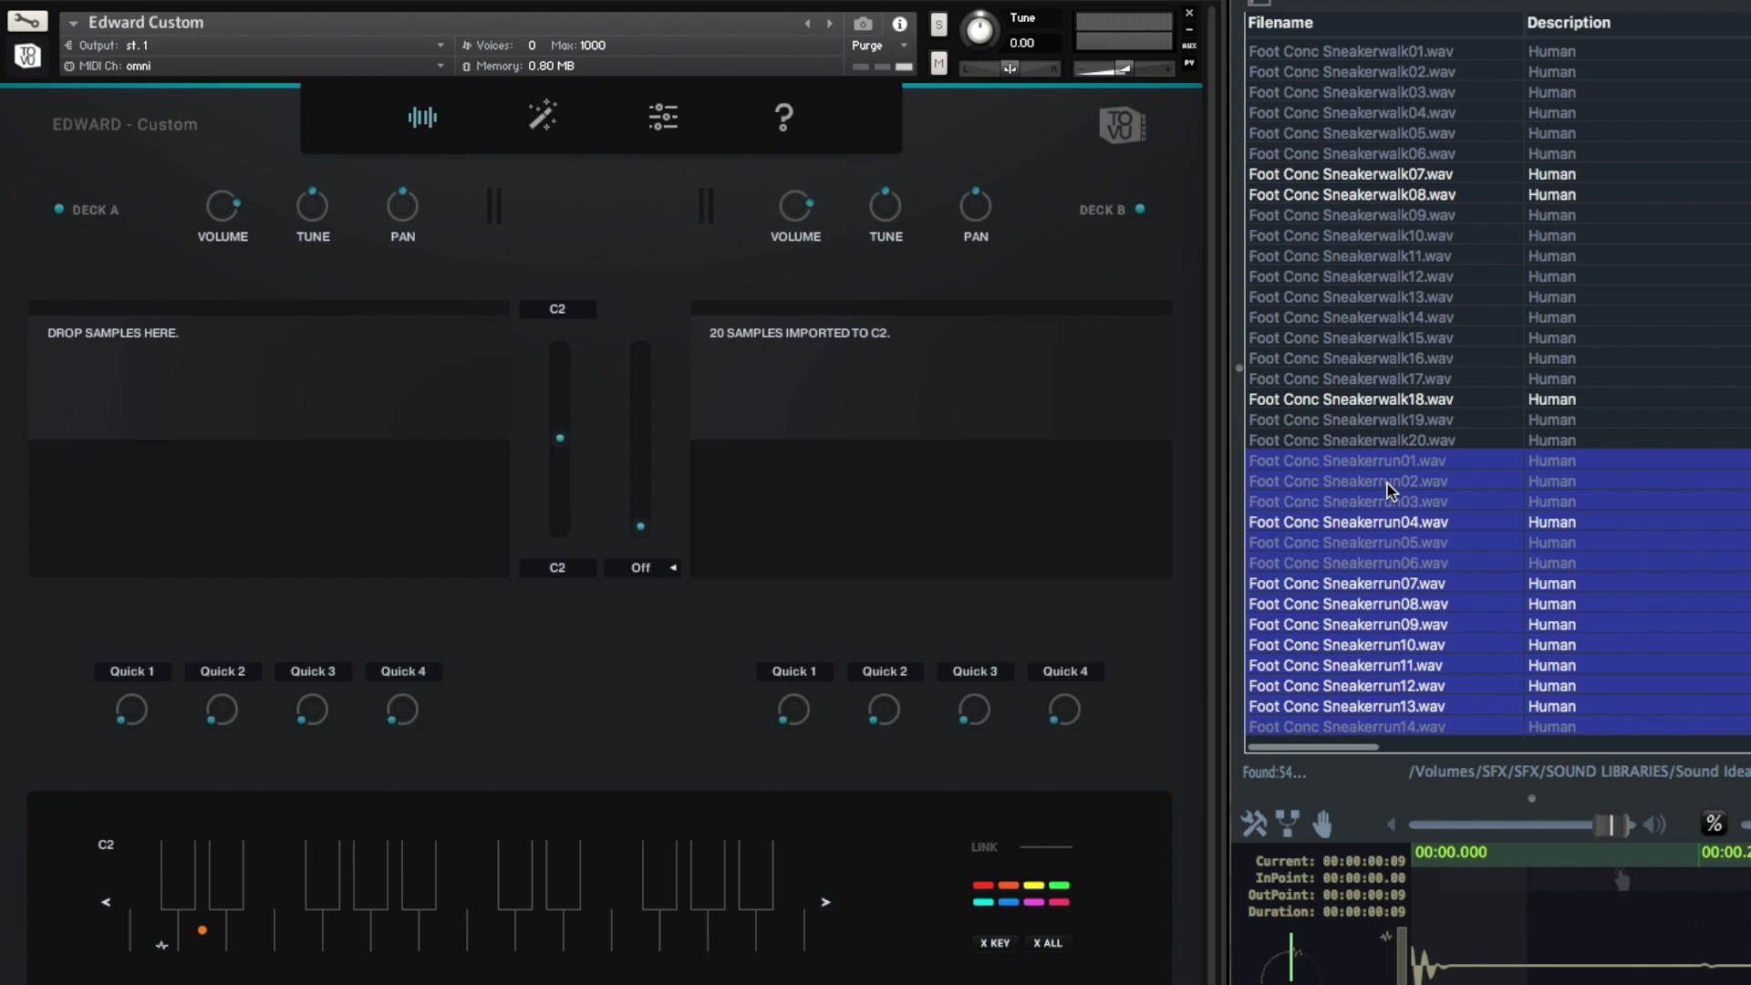
drag(1388, 490, 356, 395)
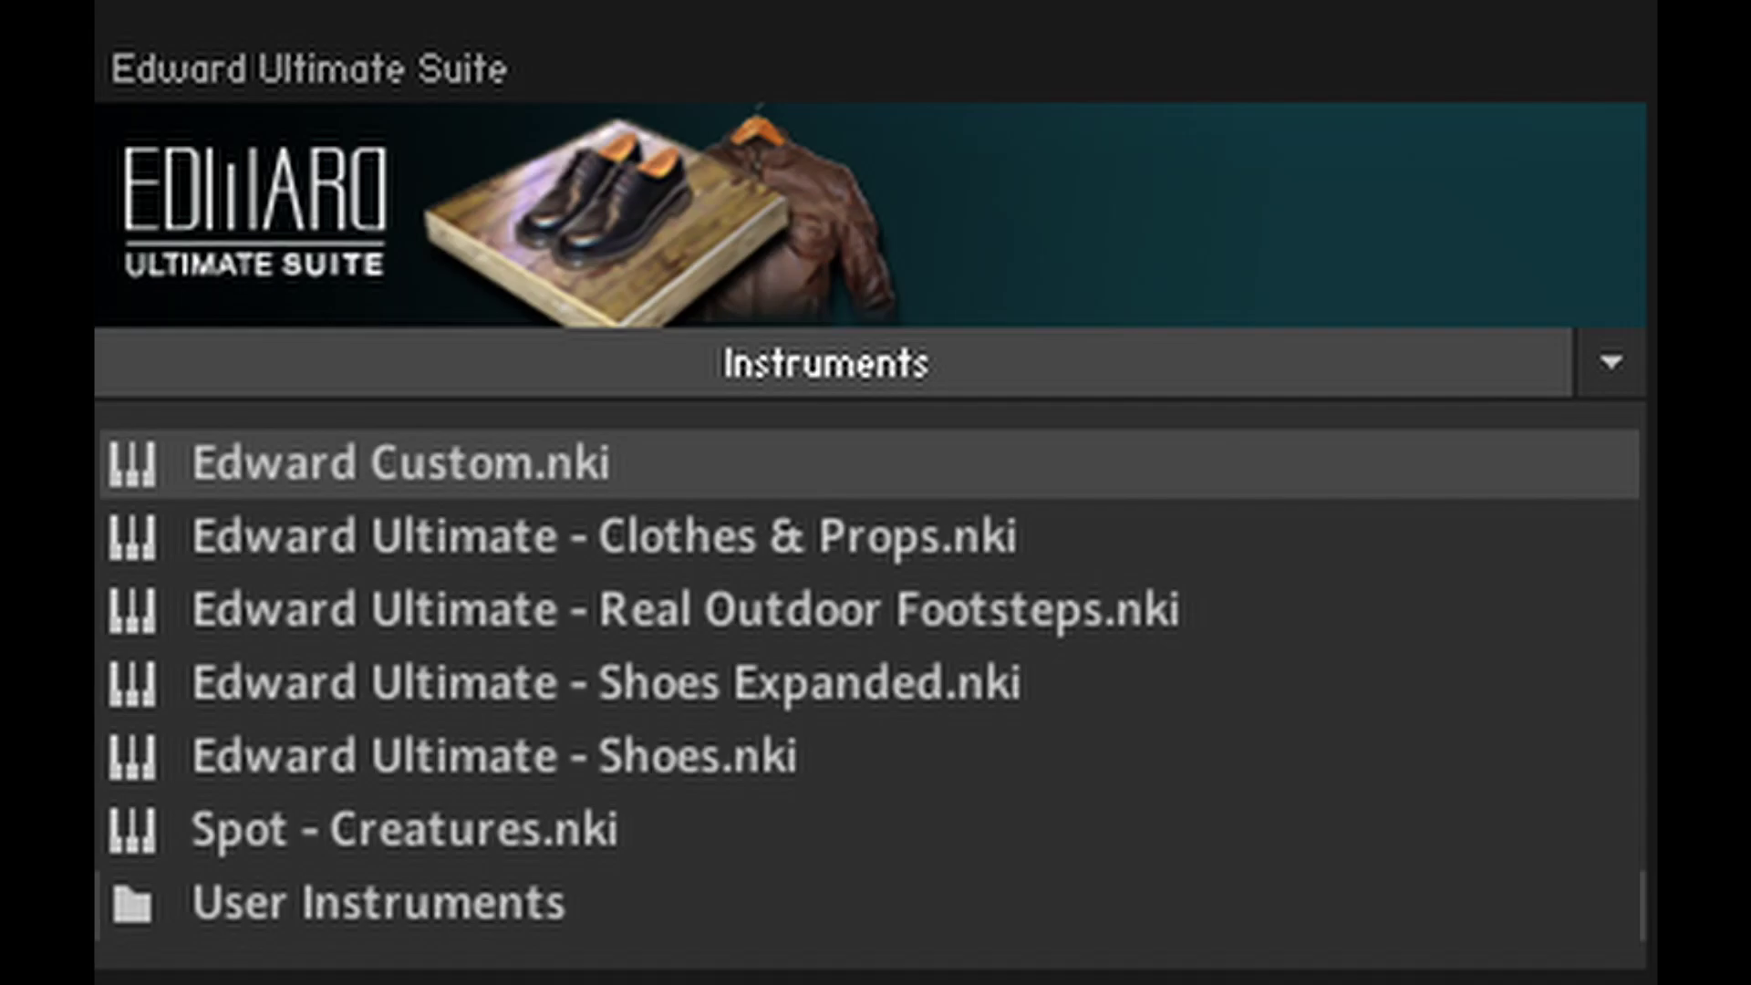
Open the User Instruments folder of the Edward Ultimate Suite library
double_click(379, 903)
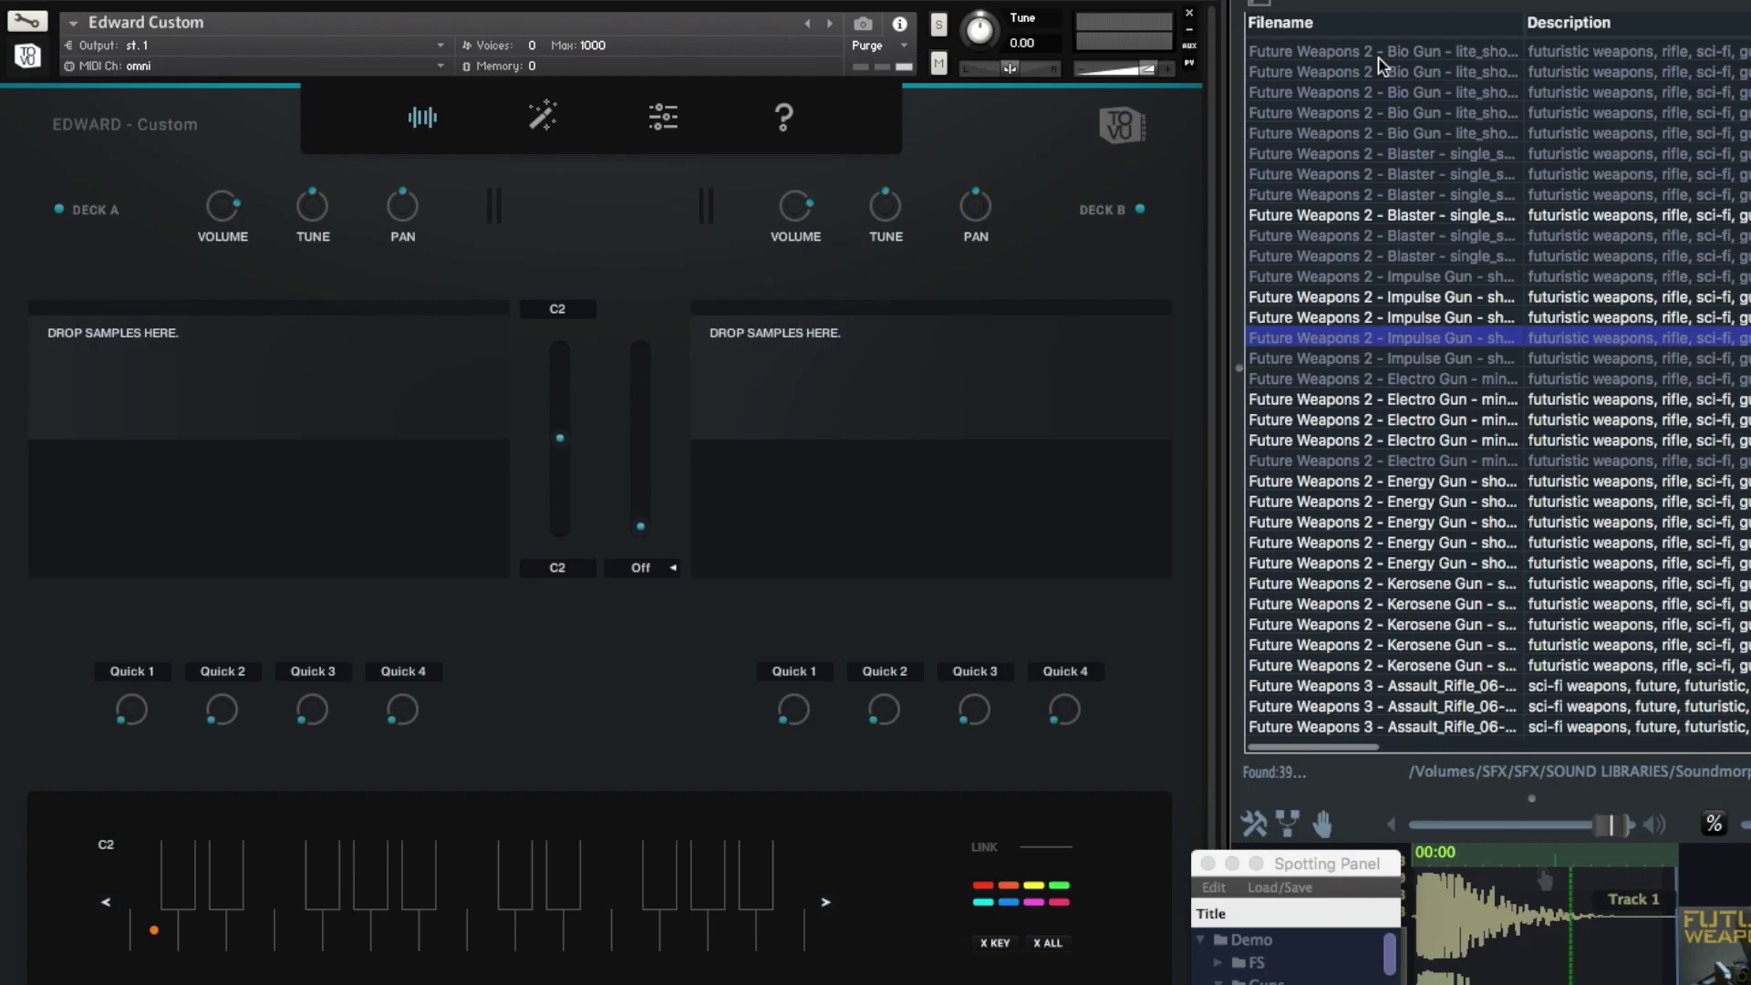
Import the five Future Weapons 2 Bio Gun samples into Deck B on key C2
click(1376, 53)
shift+click(1413, 133)
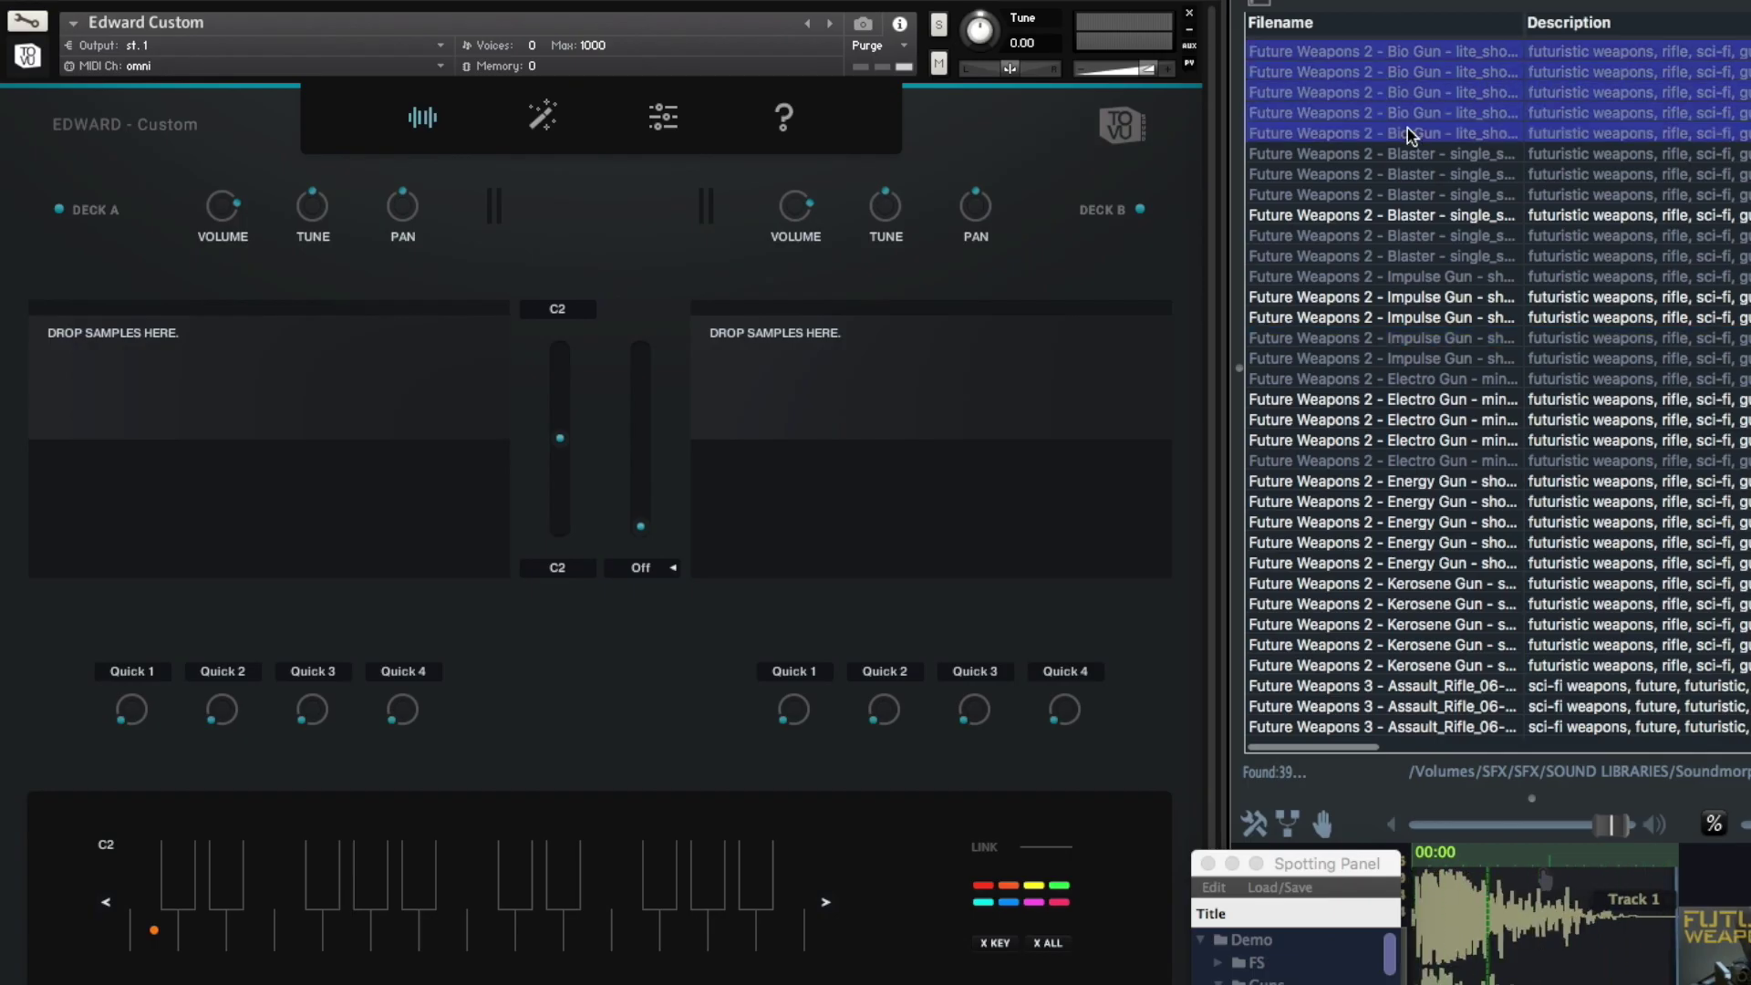
drag(1405, 114, 875, 347)
Import the six Future Weapons 2 Blaster samples into Deck B on the next white key
click(1329, 155)
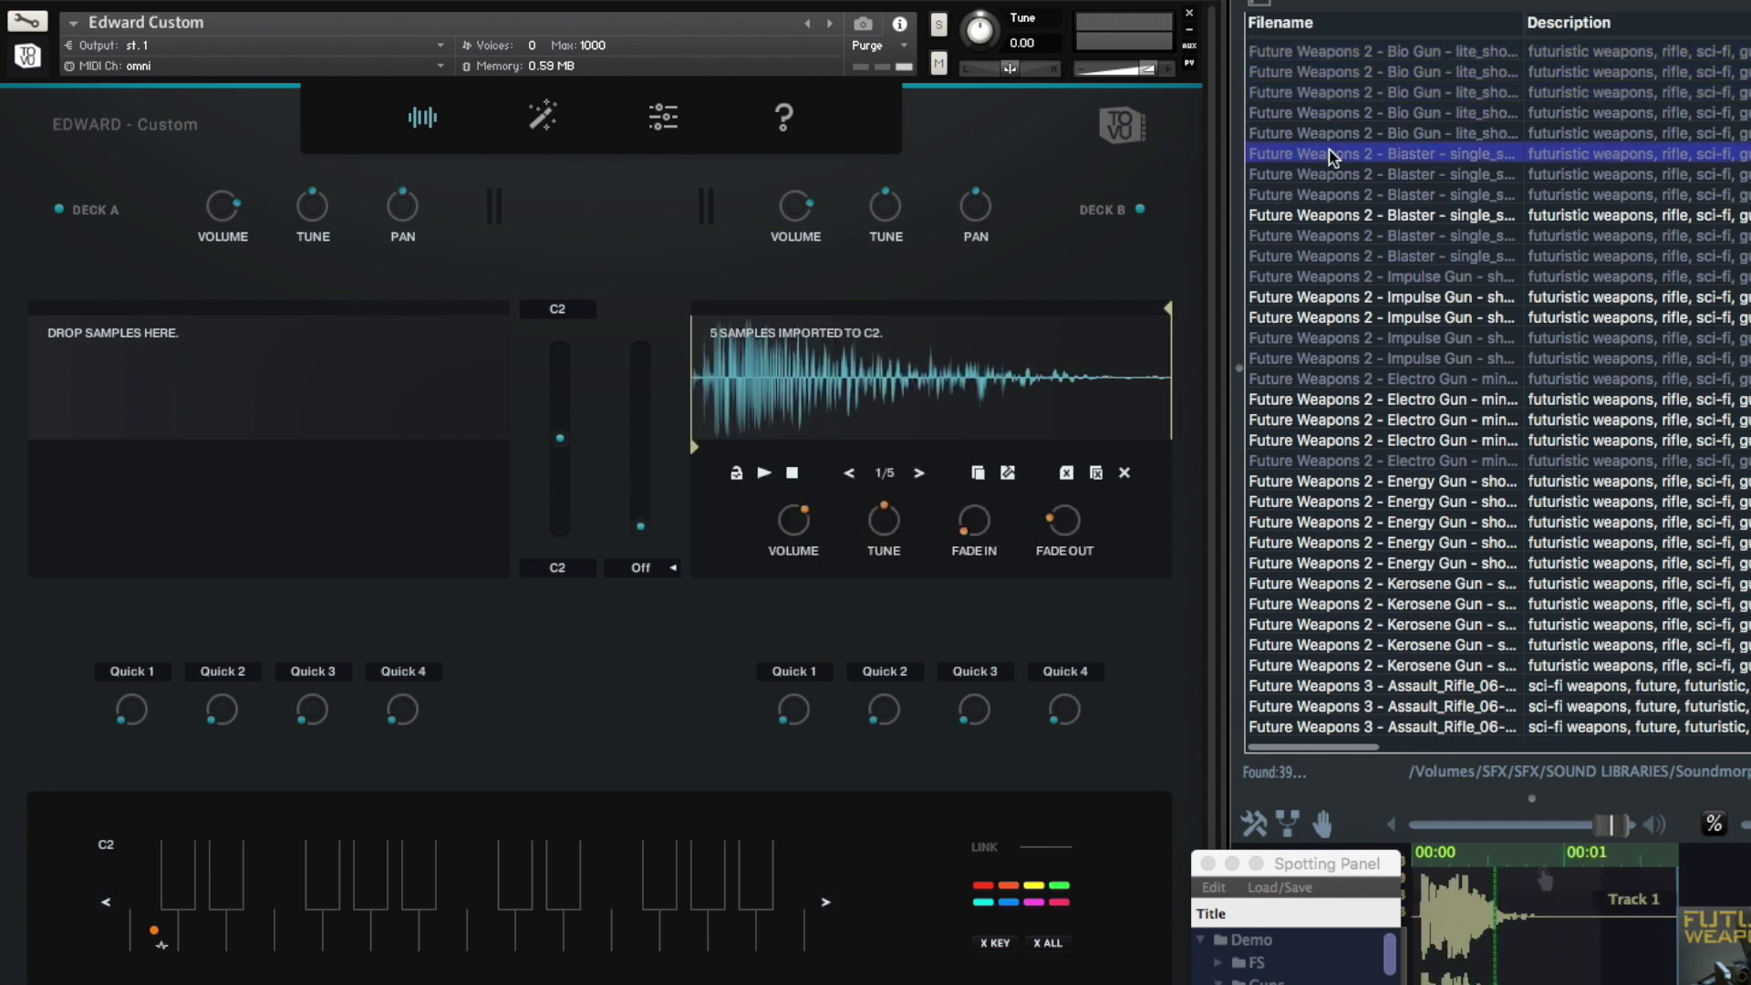
shift+click(1415, 257)
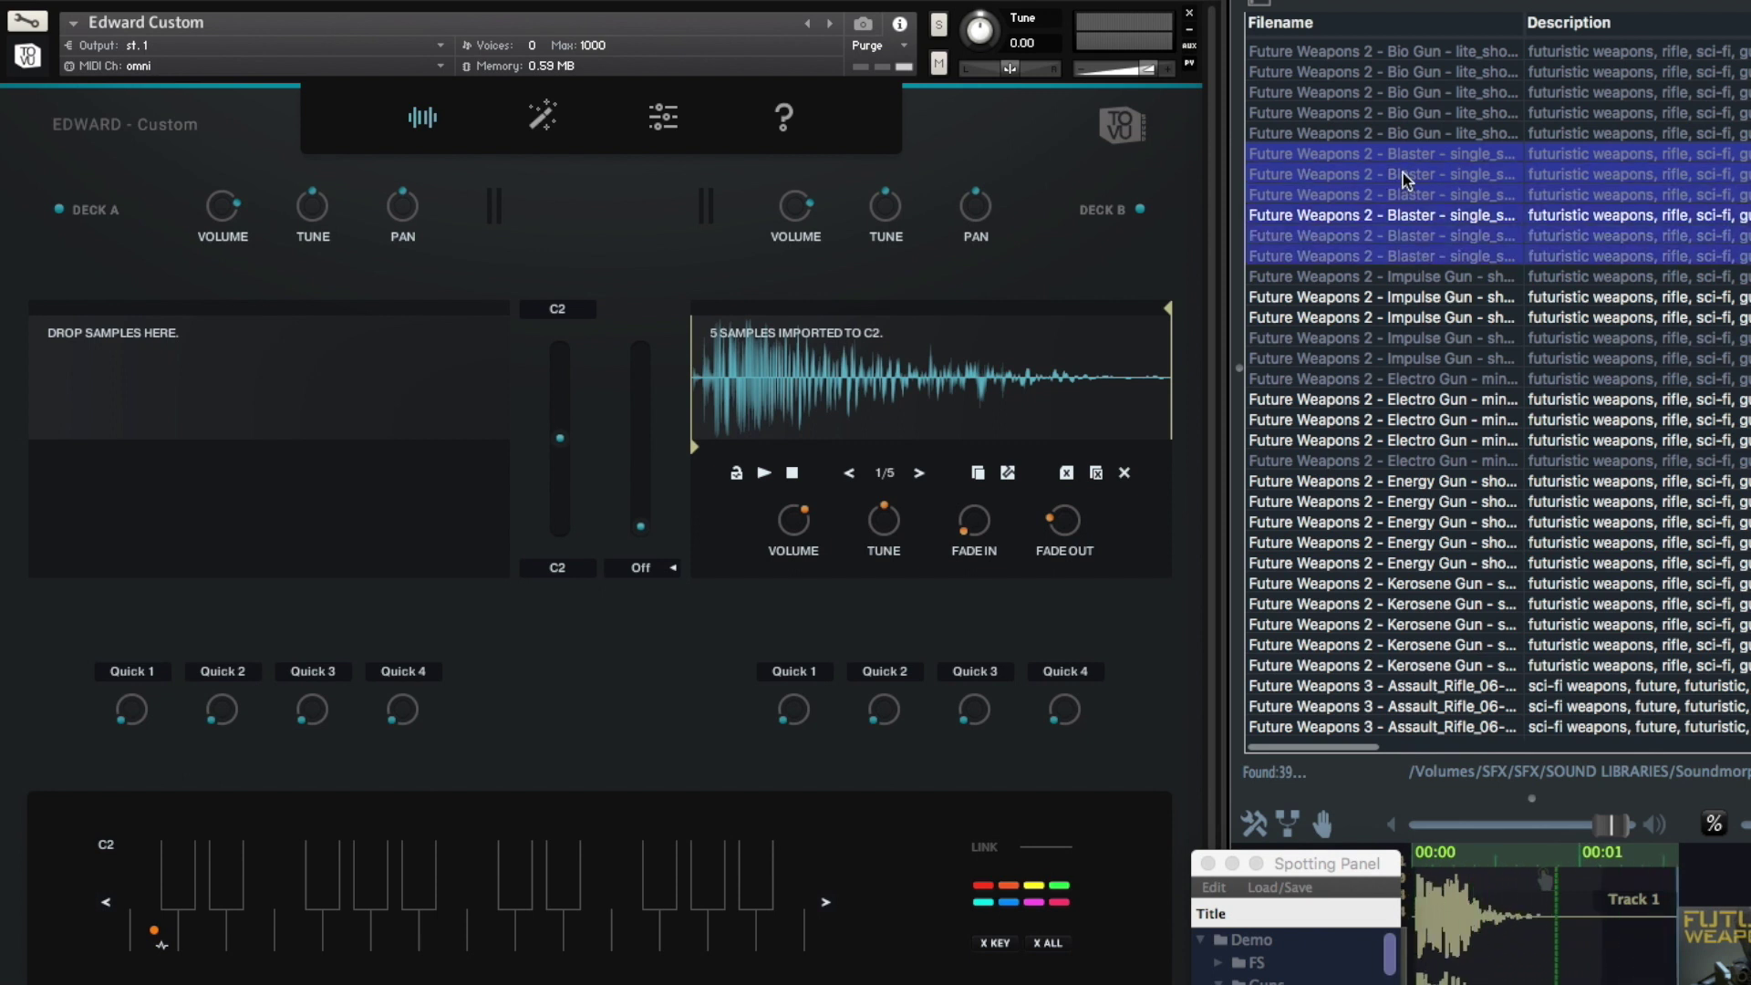
drag(1402, 169, 808, 366)
Import the five Future Weapons 2 Impulse Gun samples into Deck B
click(1487, 278)
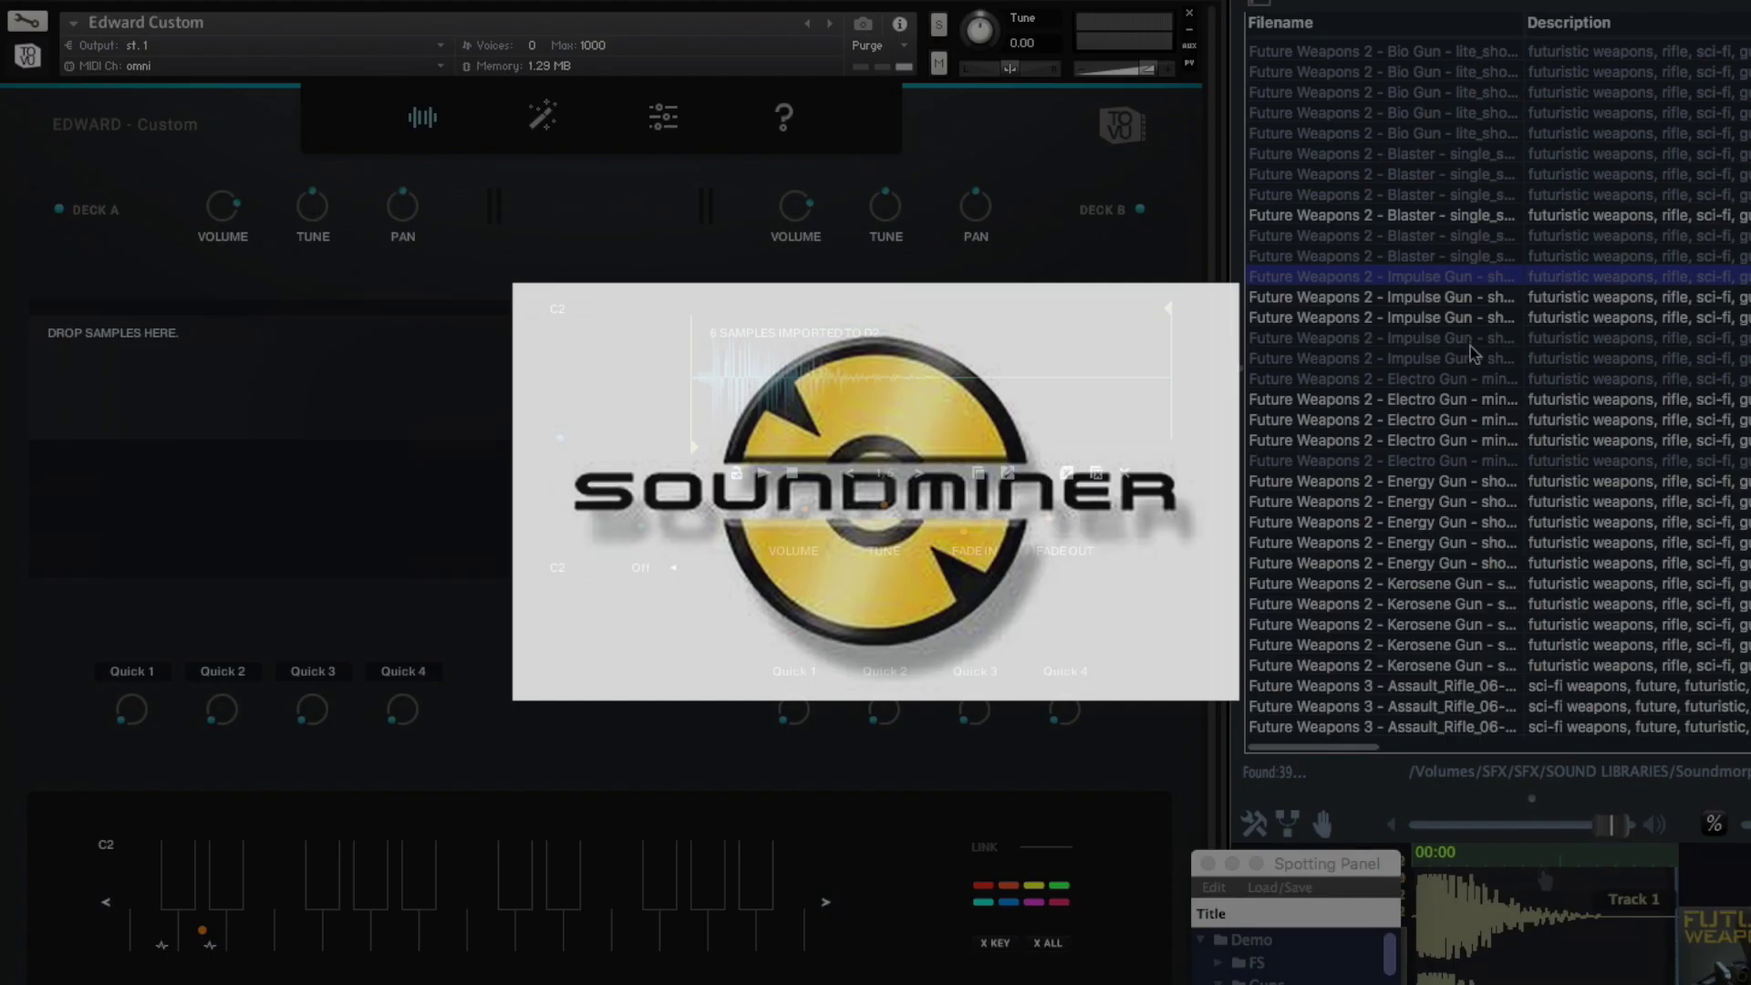
shift+click(1471, 358)
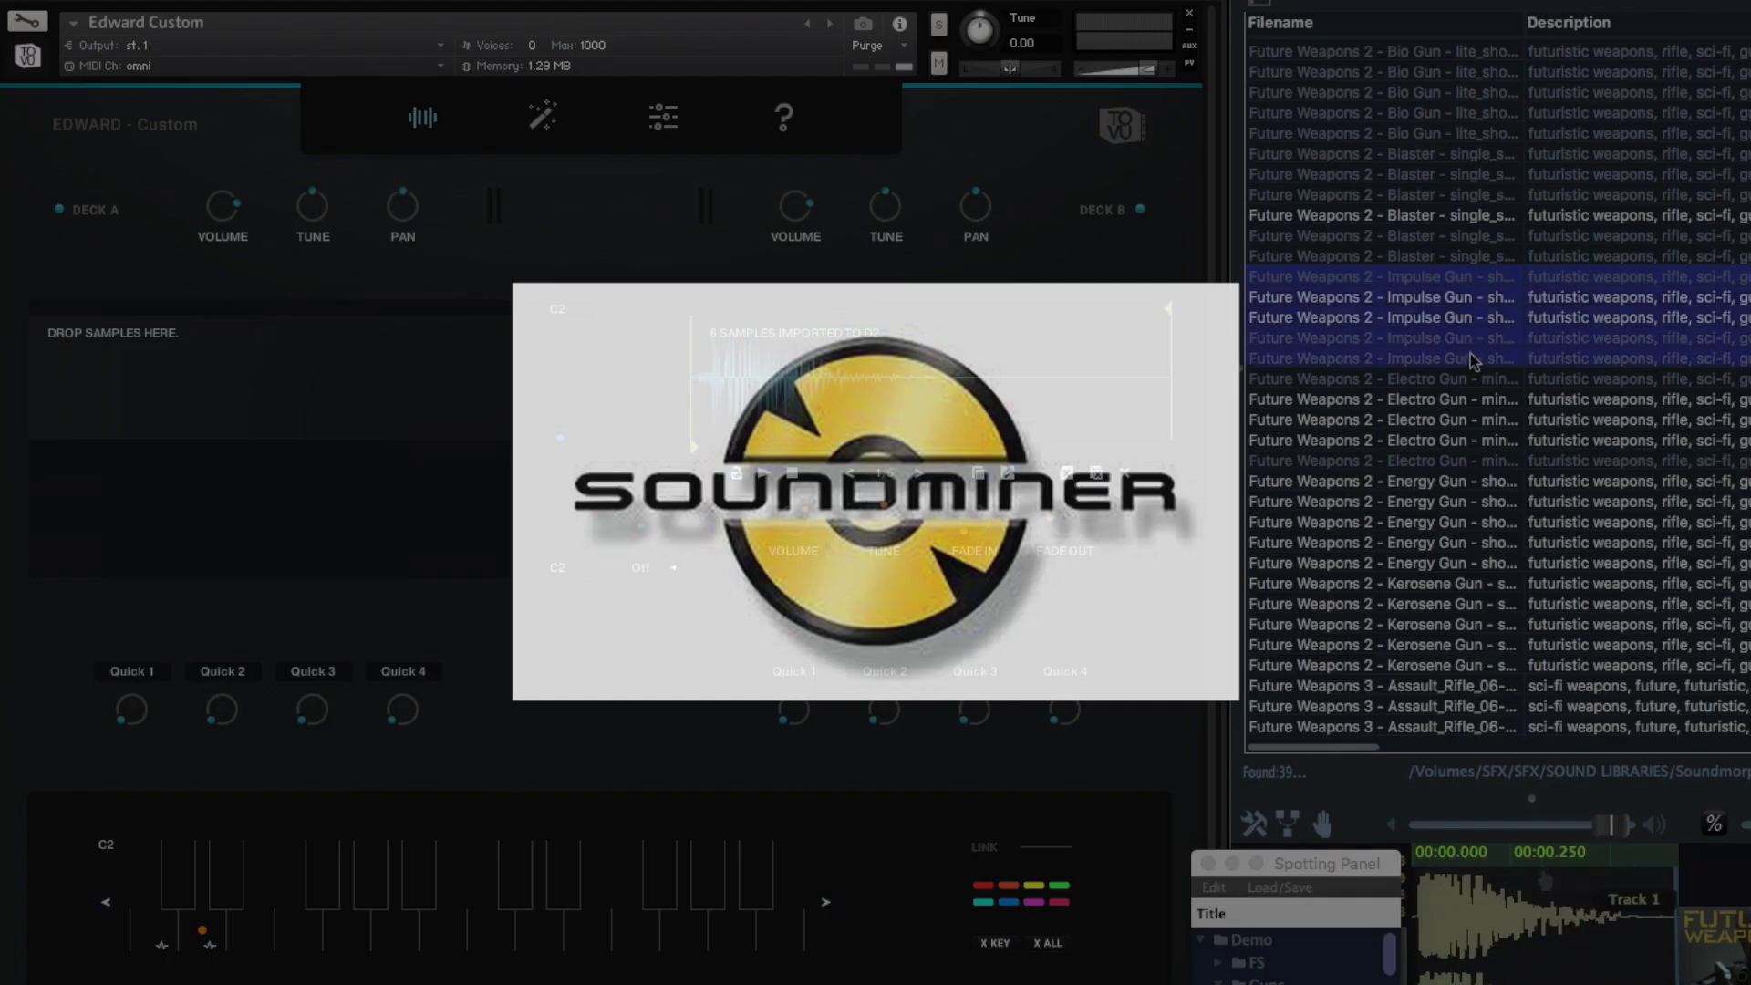
drag(1438, 307, 806, 365)
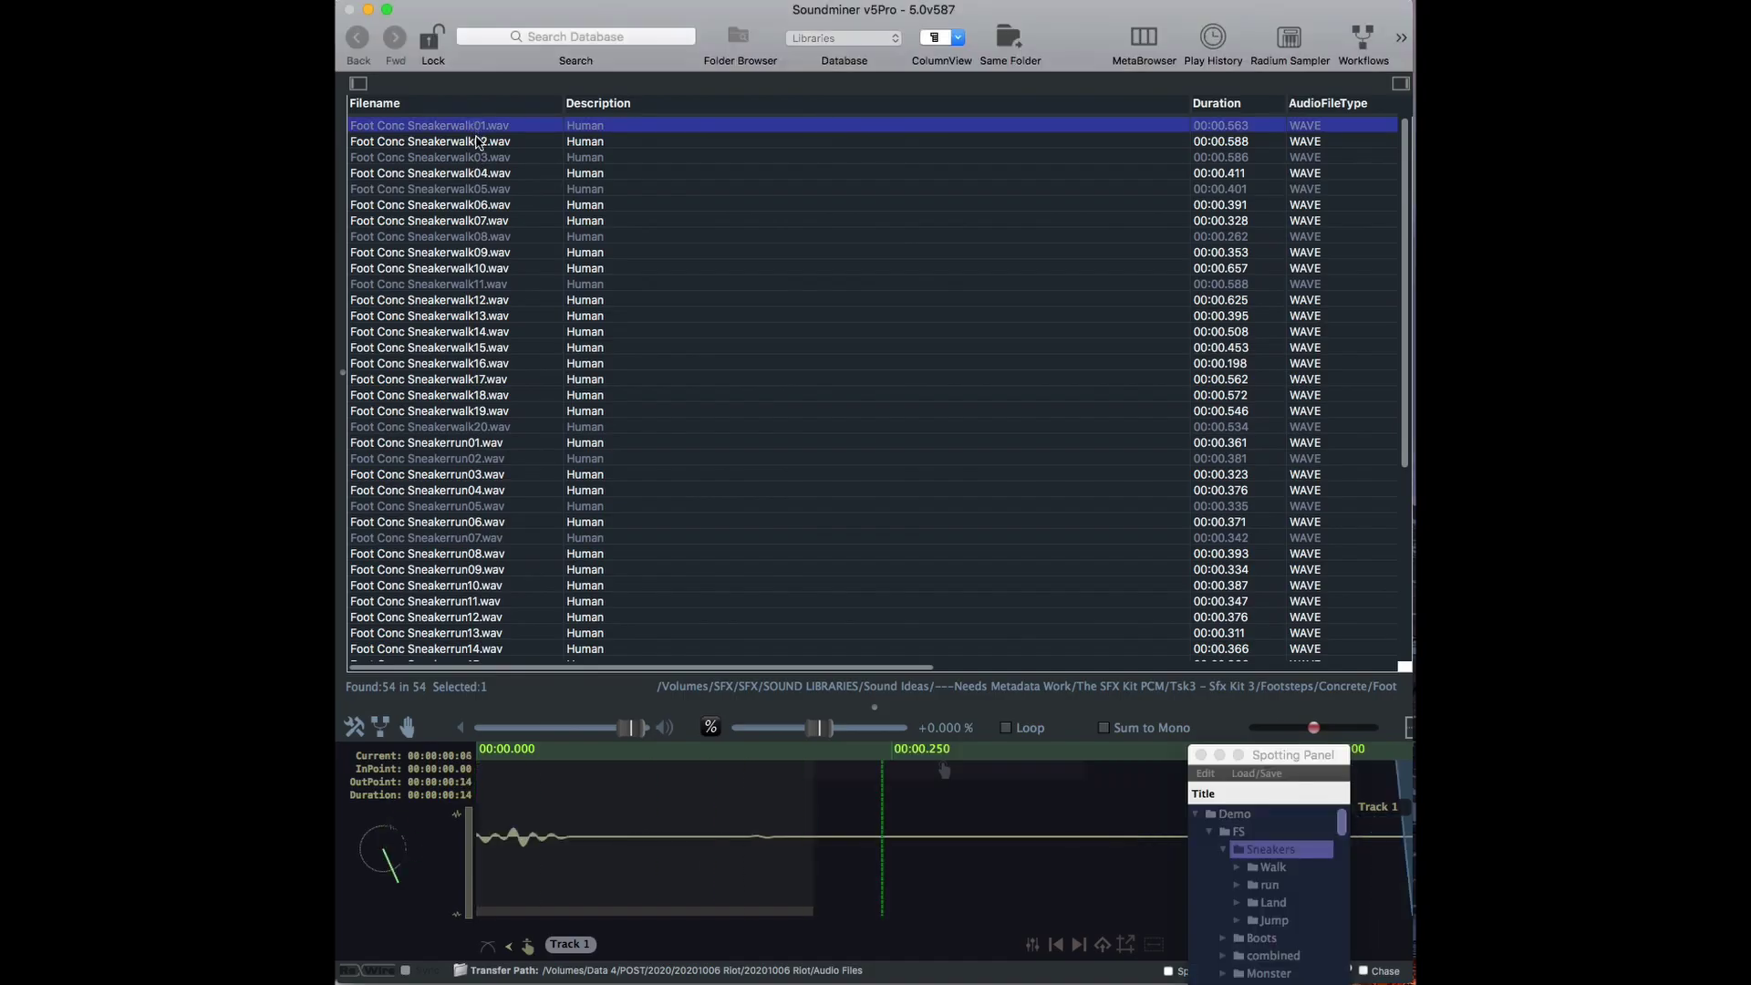
In Soundminer, audition the footstep samples Sneakerrun02, Sneakerland3, Sneakerjump1 and Sneakerjump2
click(480, 460)
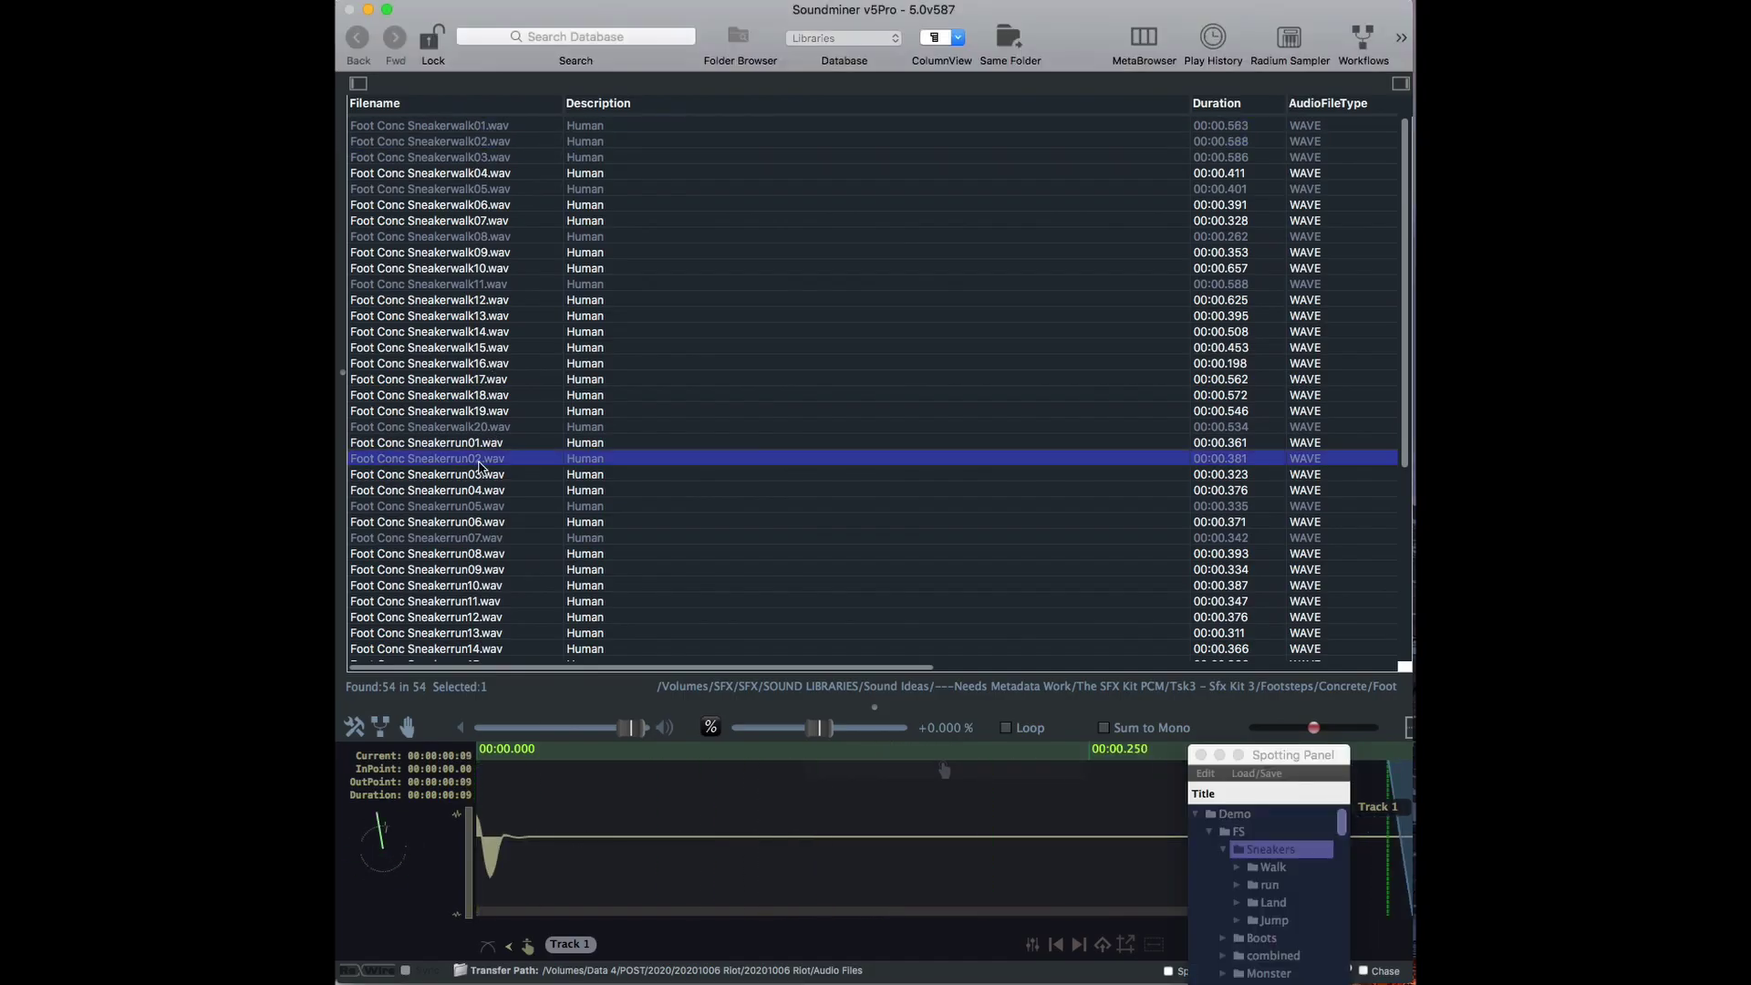
scroll(481, 467, down, 5)
click(494, 512)
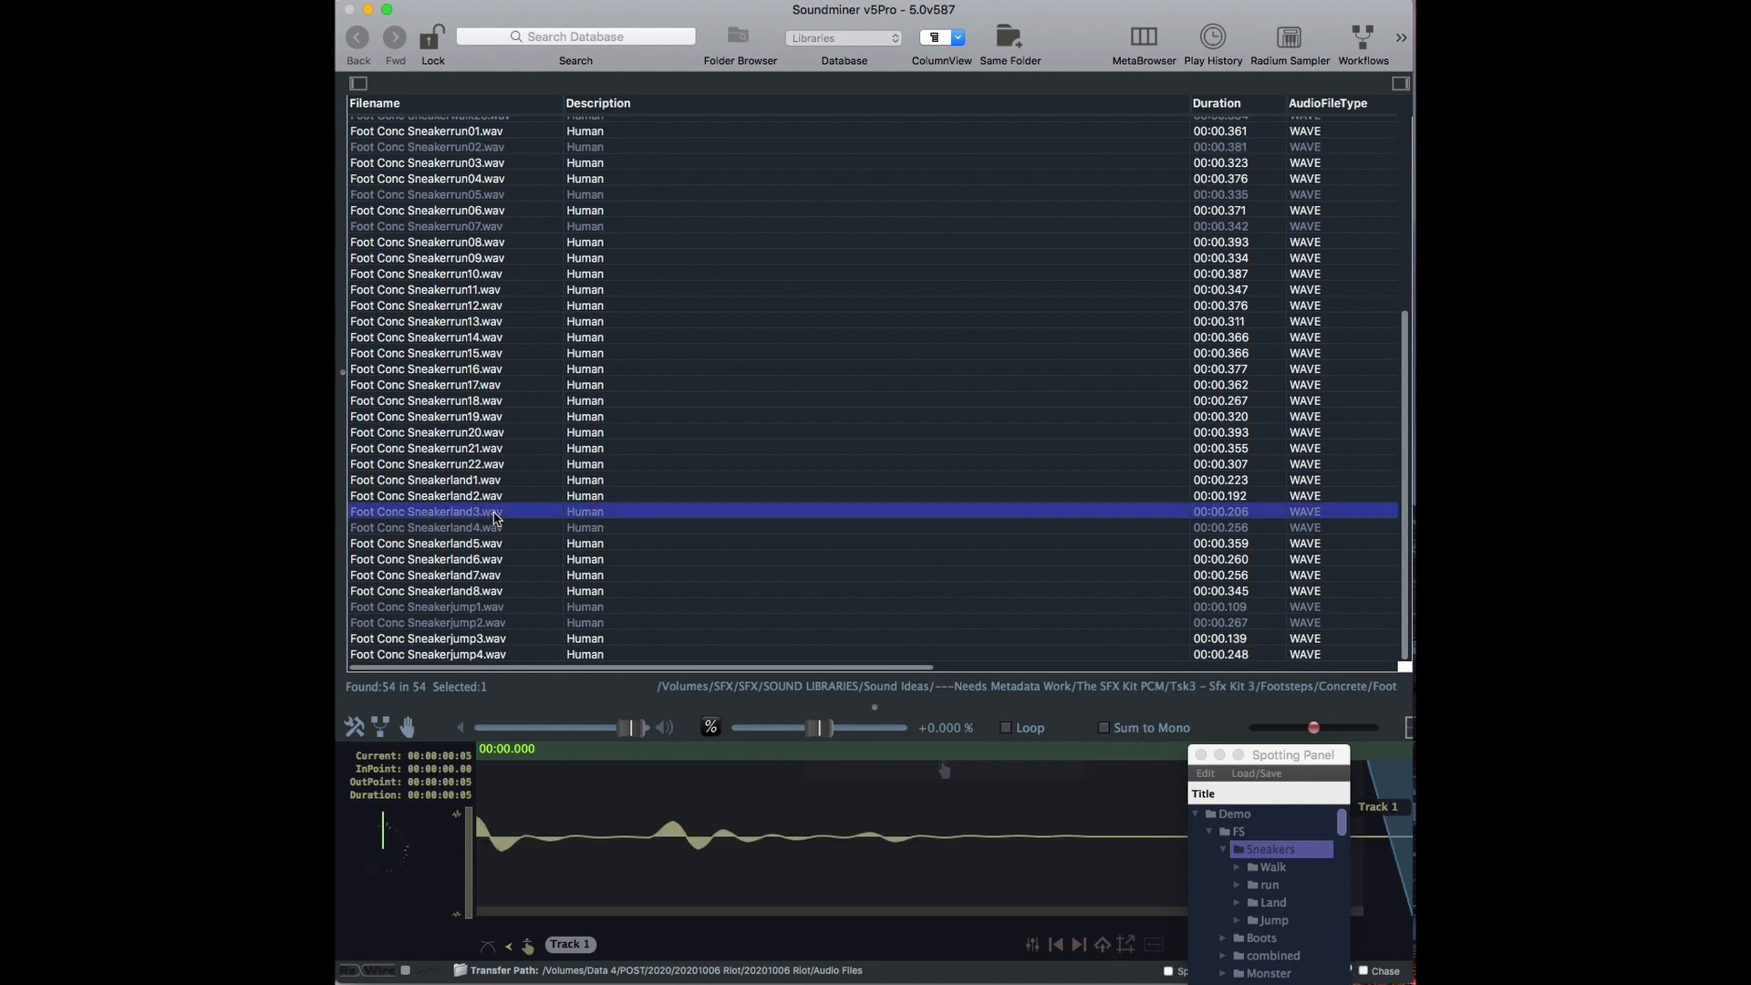
click(493, 608)
click(490, 624)
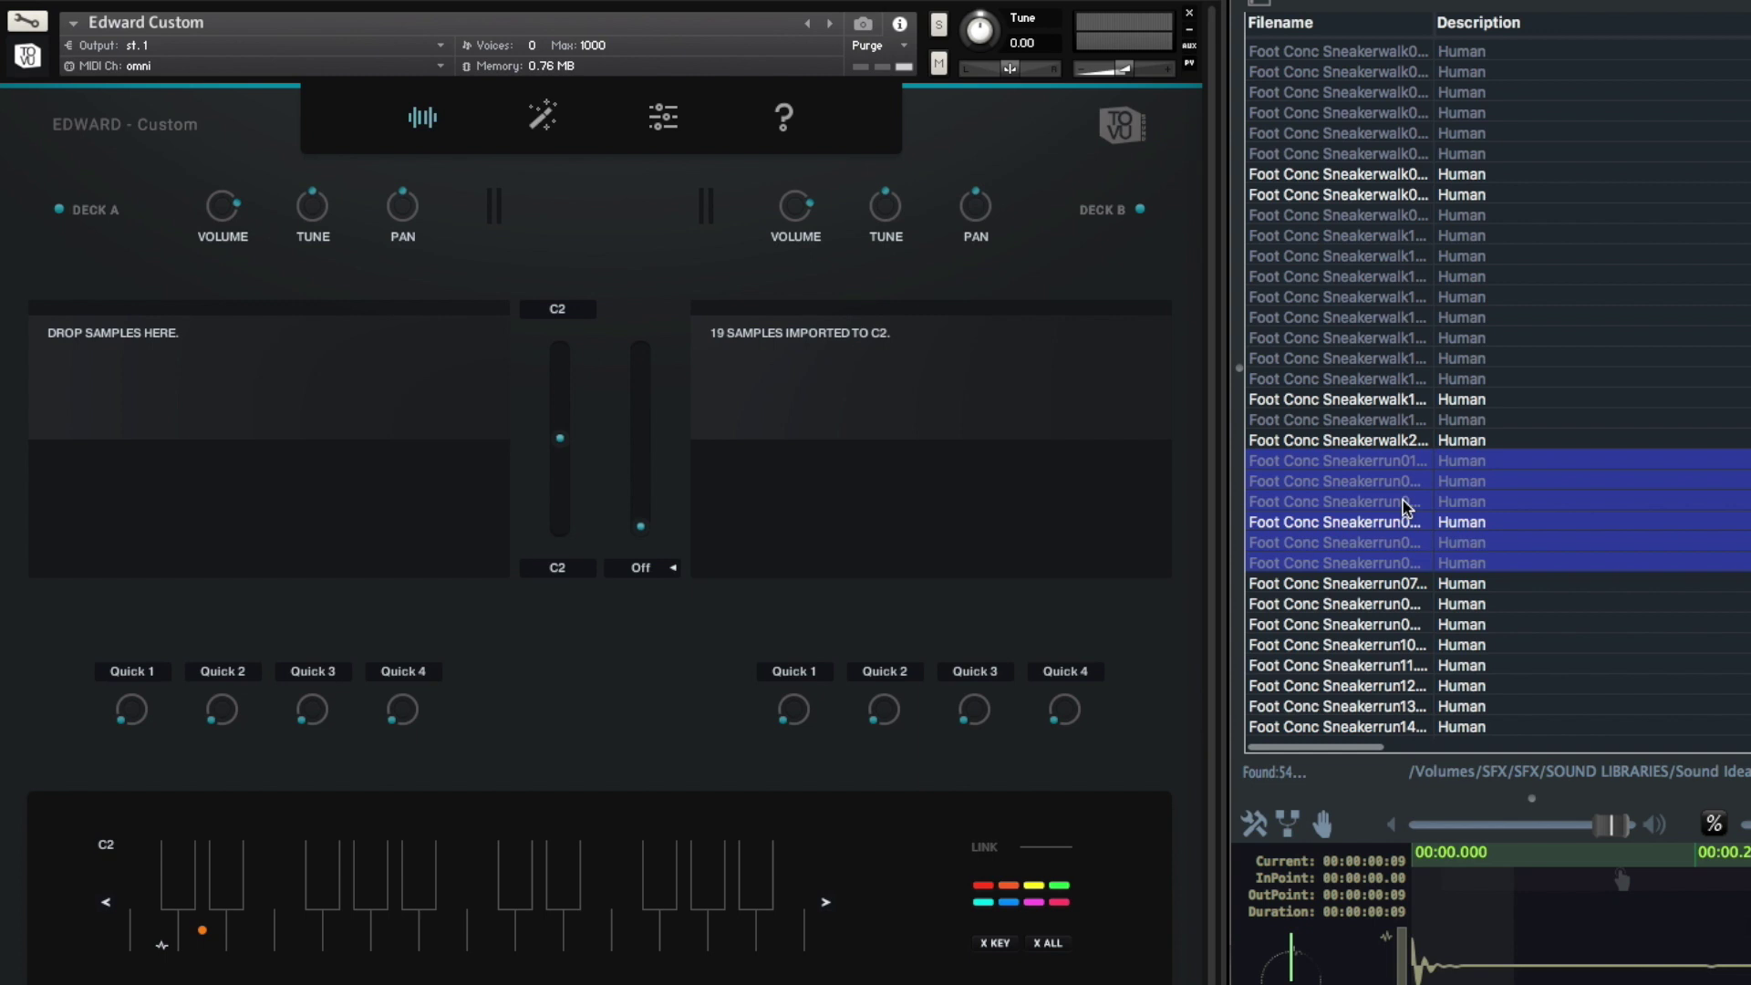
Import the selected Foot Conc Sneakerrun samples from the sound library into Deck B of the instrument
drag(1405, 508, 823, 394)
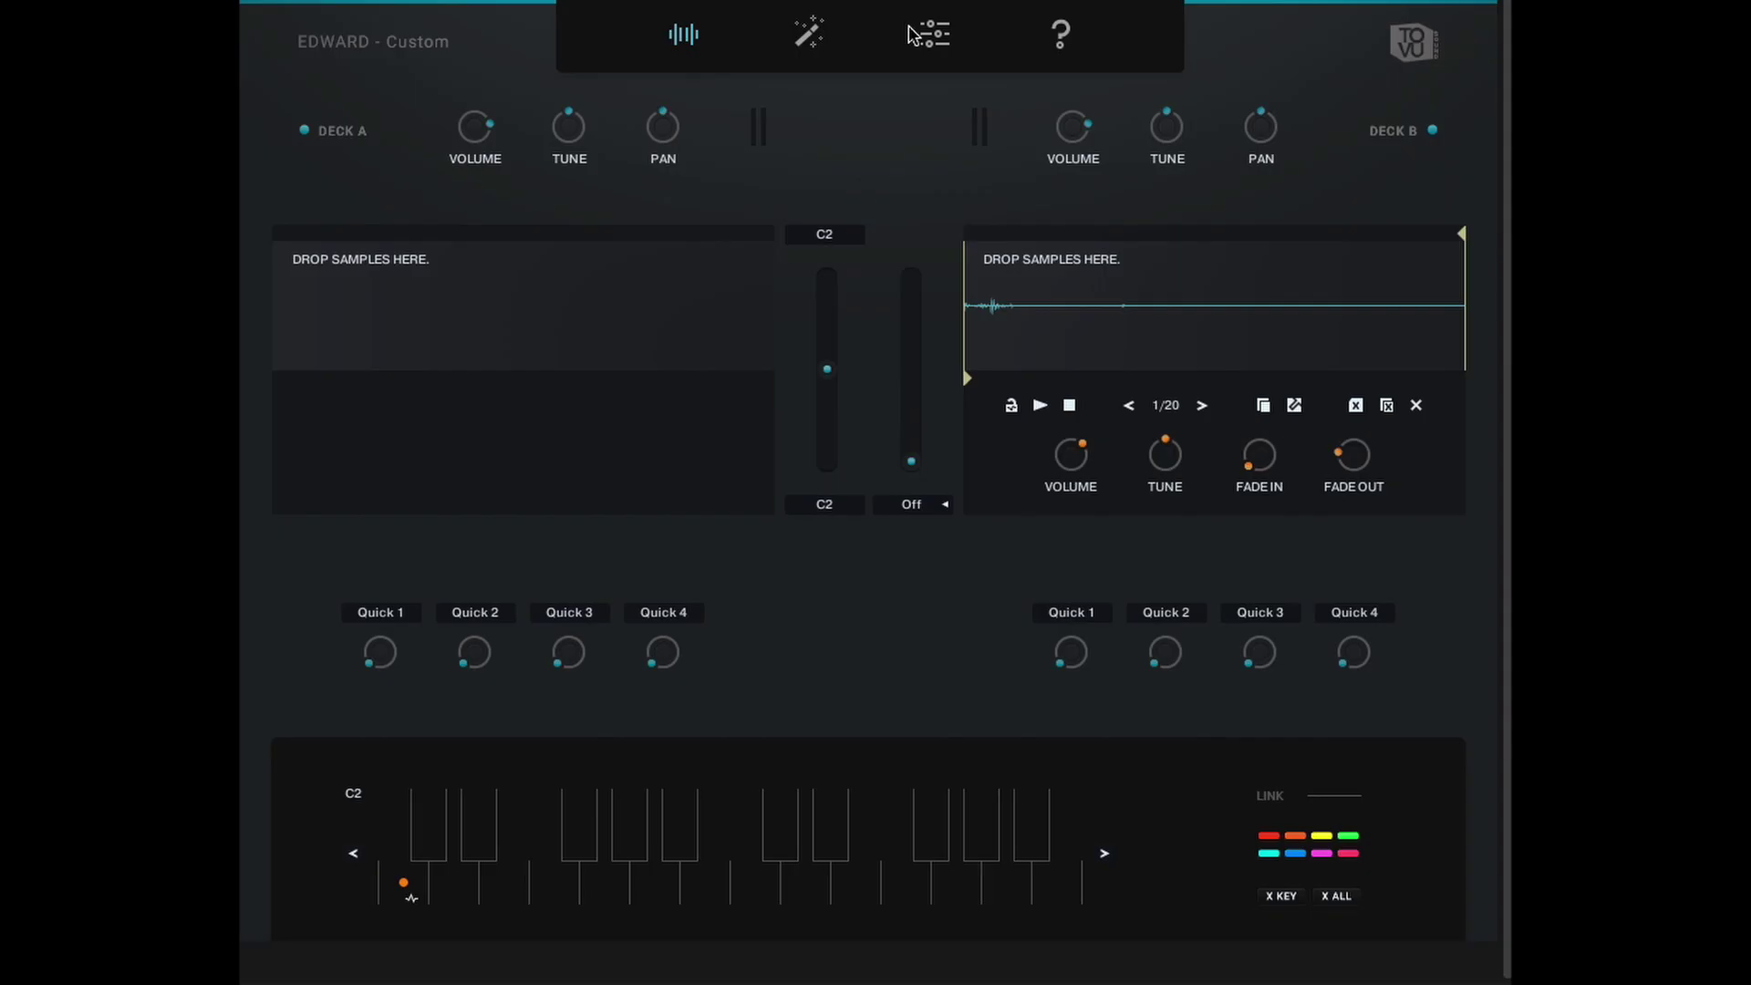
Set the instrument's sample playback mode to Random in the global settings
click(935, 34)
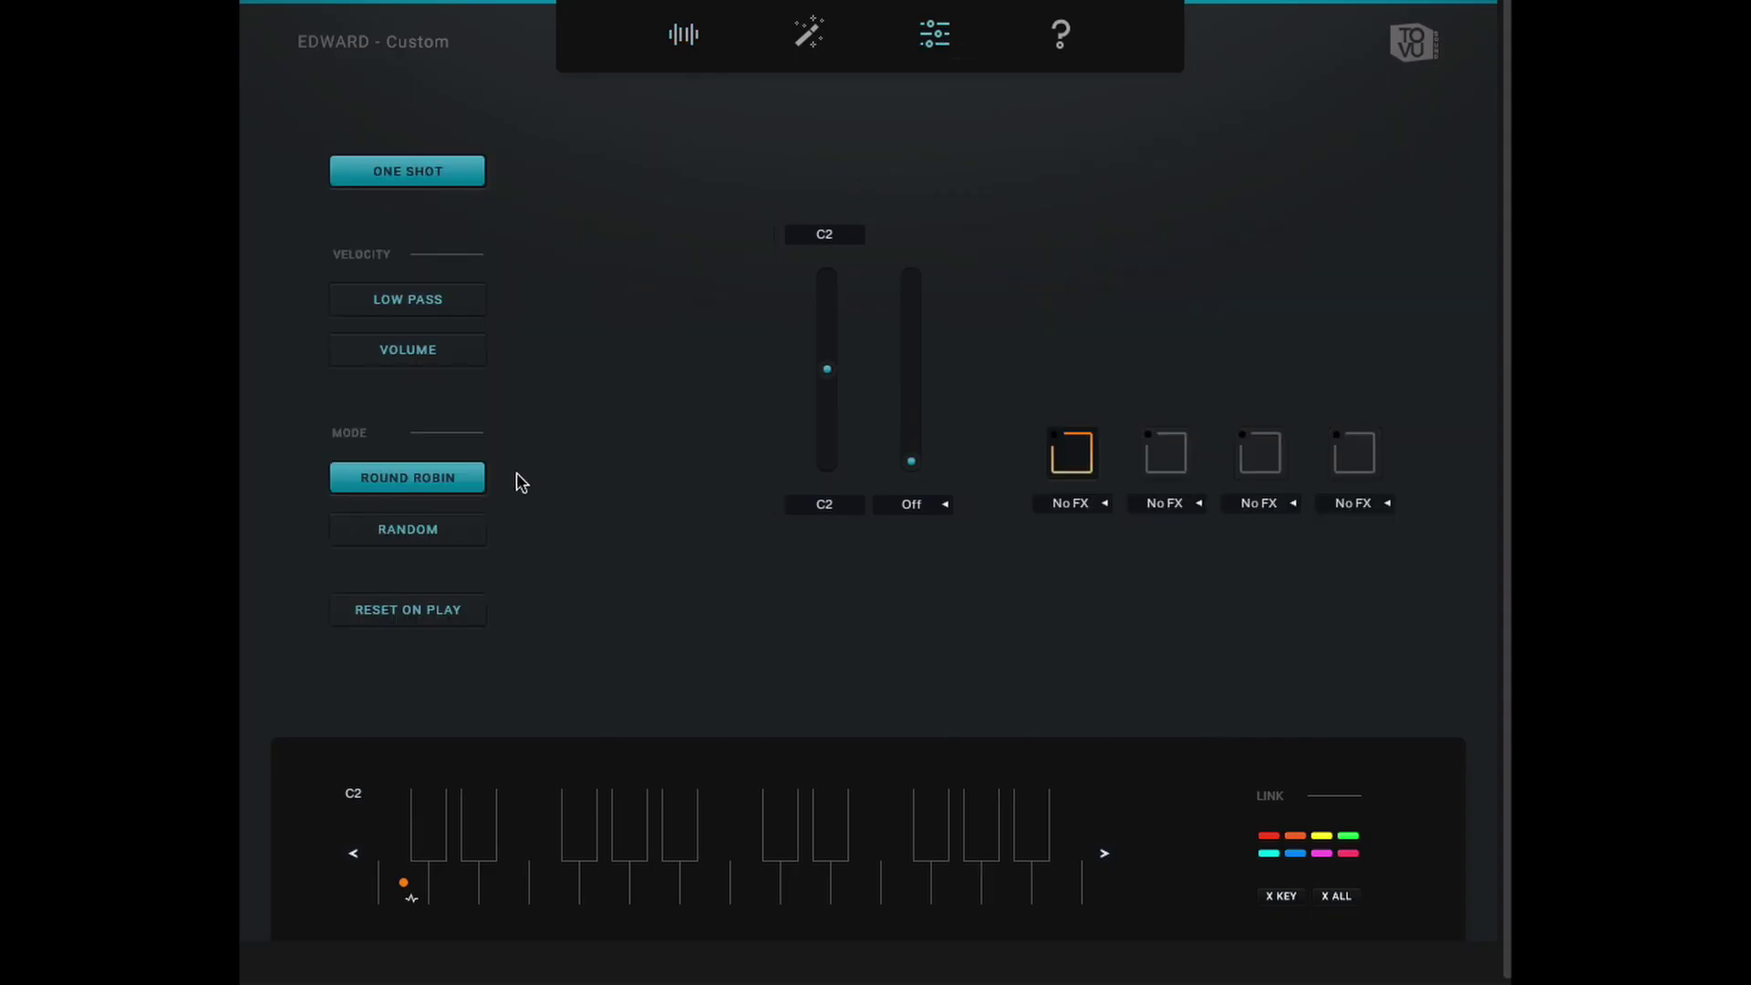
click(410, 533)
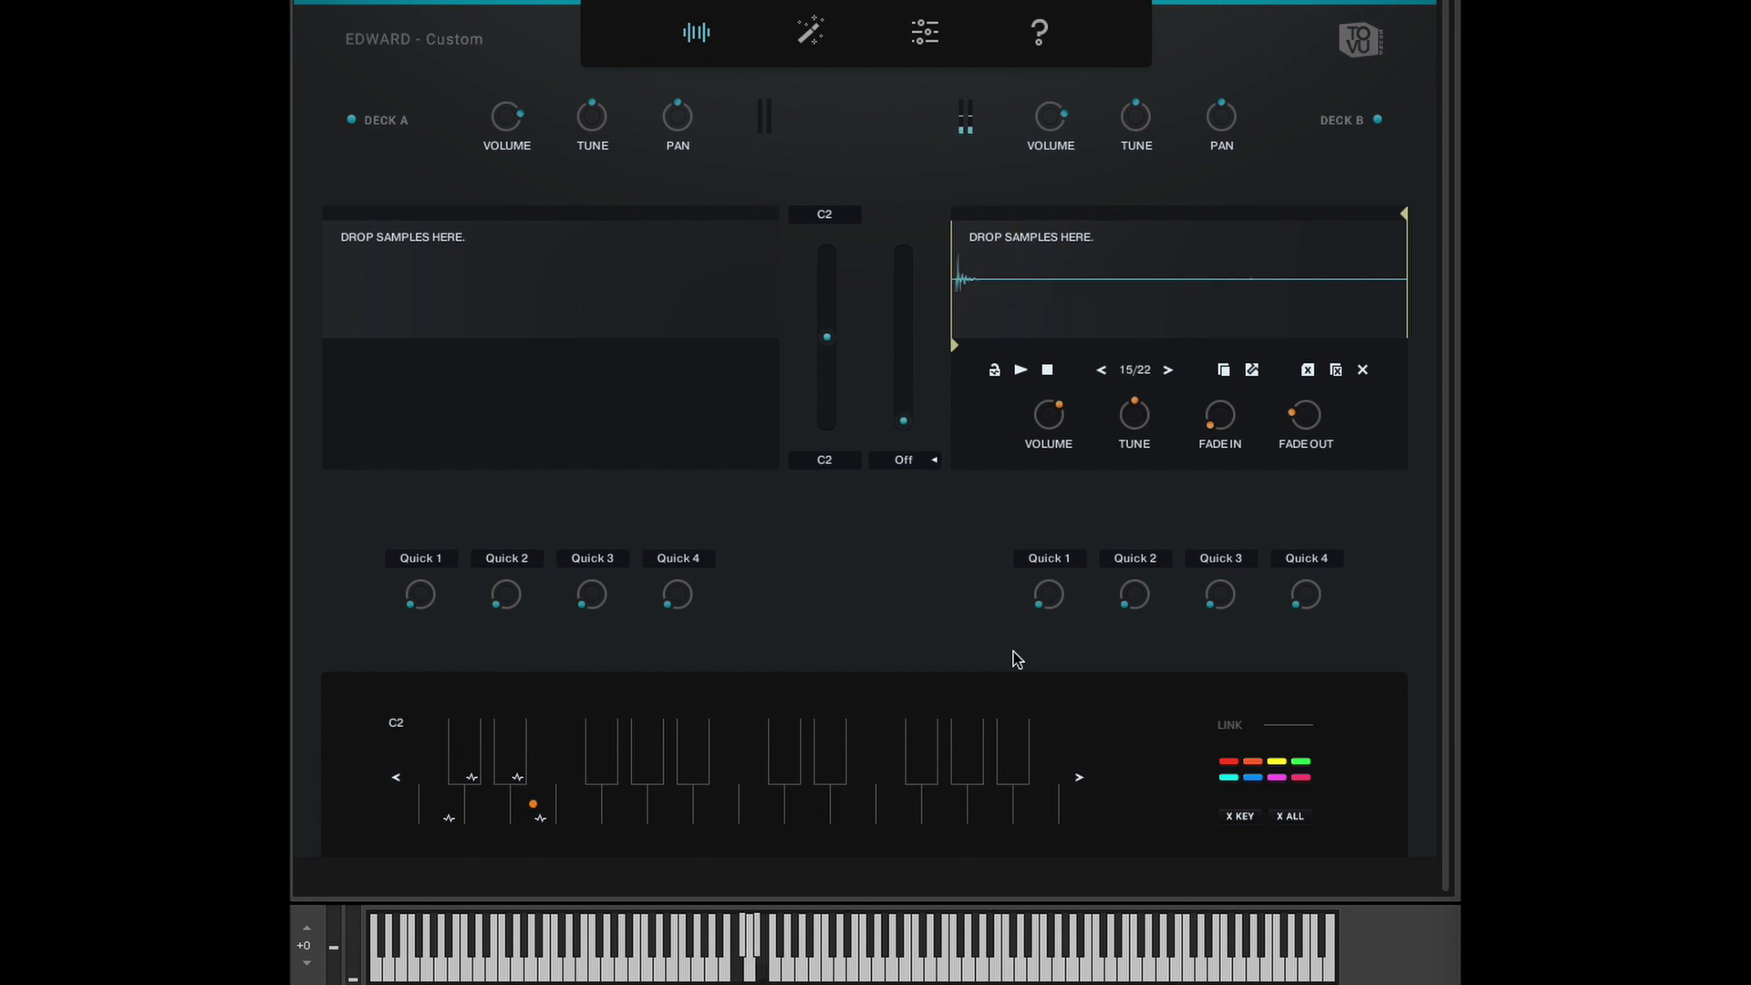
Put the first C and E keys of the mapping keyboard in the red link group and clear the E key's link
click(447, 815)
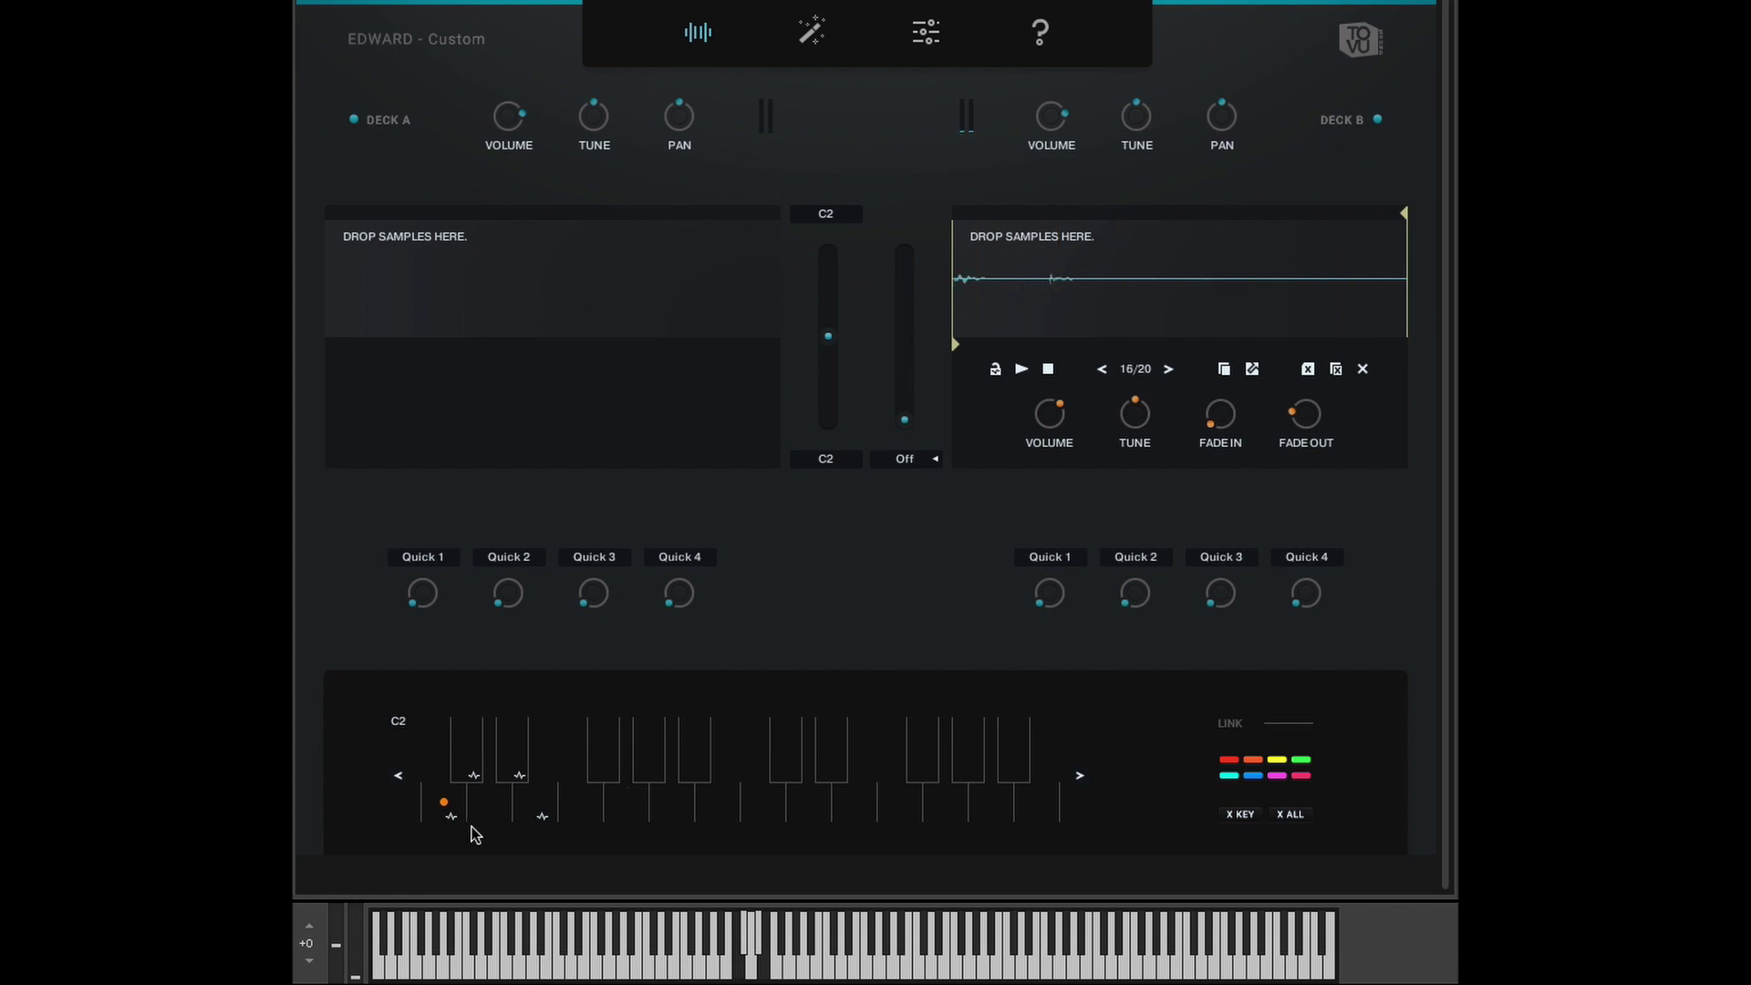
click(546, 808)
click(456, 816)
click(1229, 760)
click(538, 811)
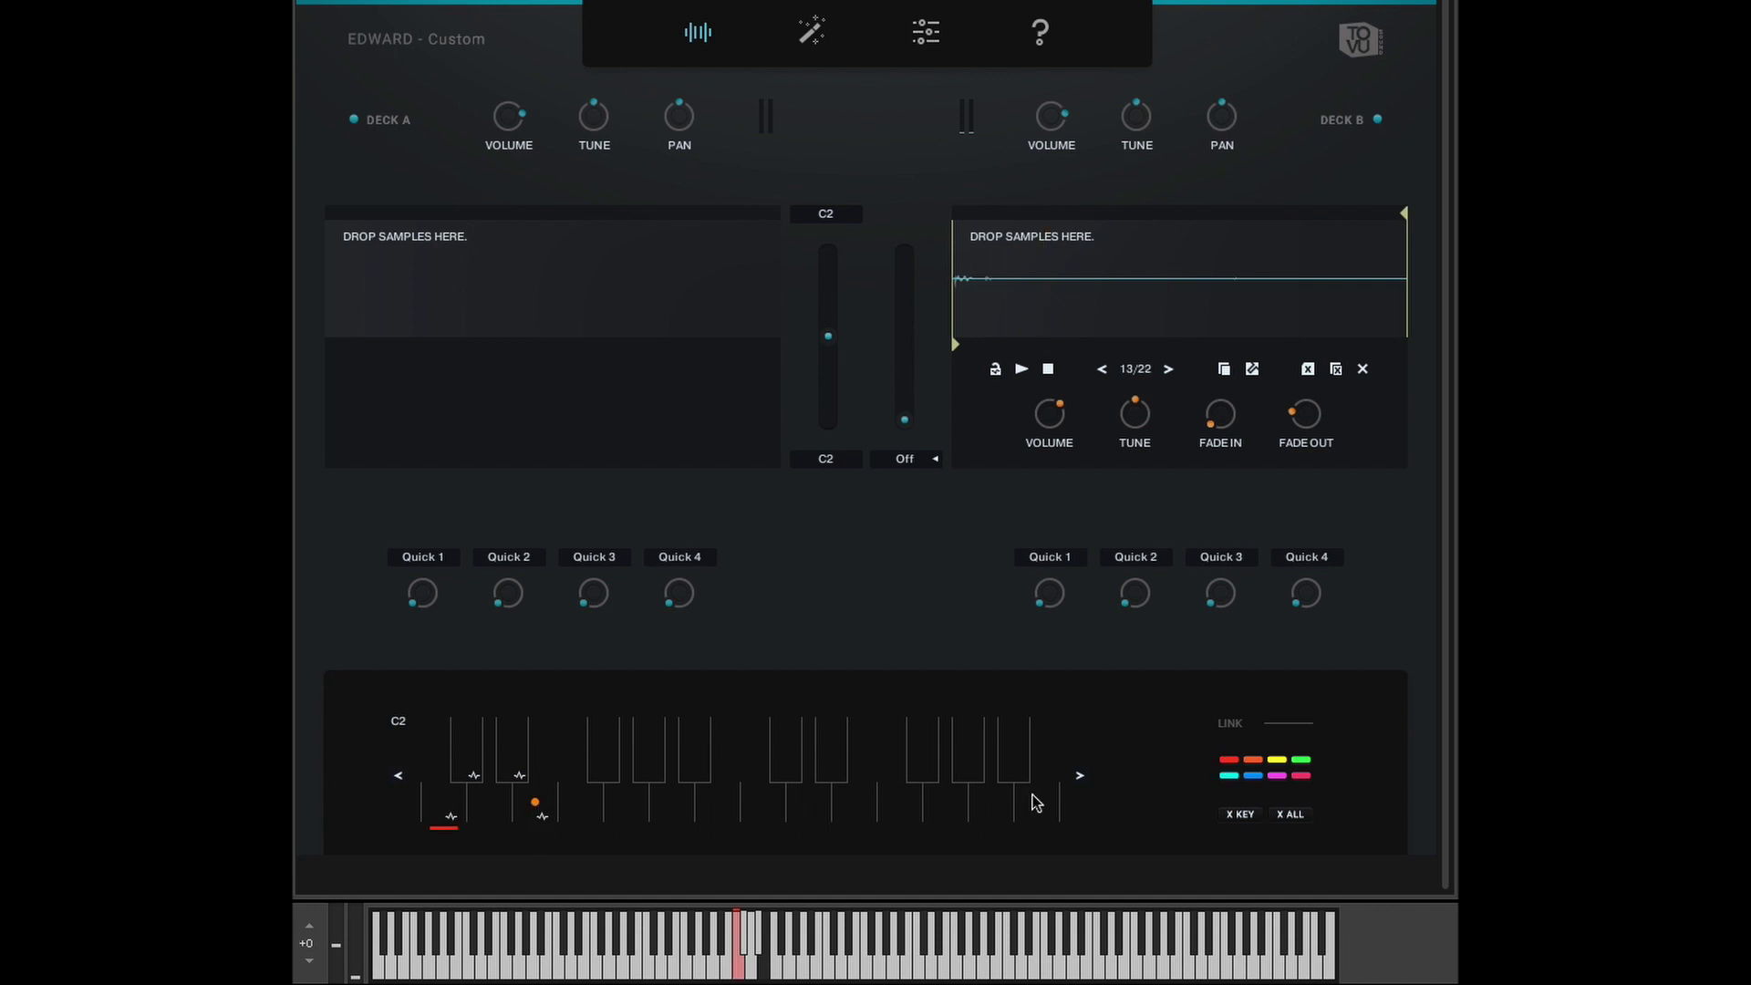
click(1229, 760)
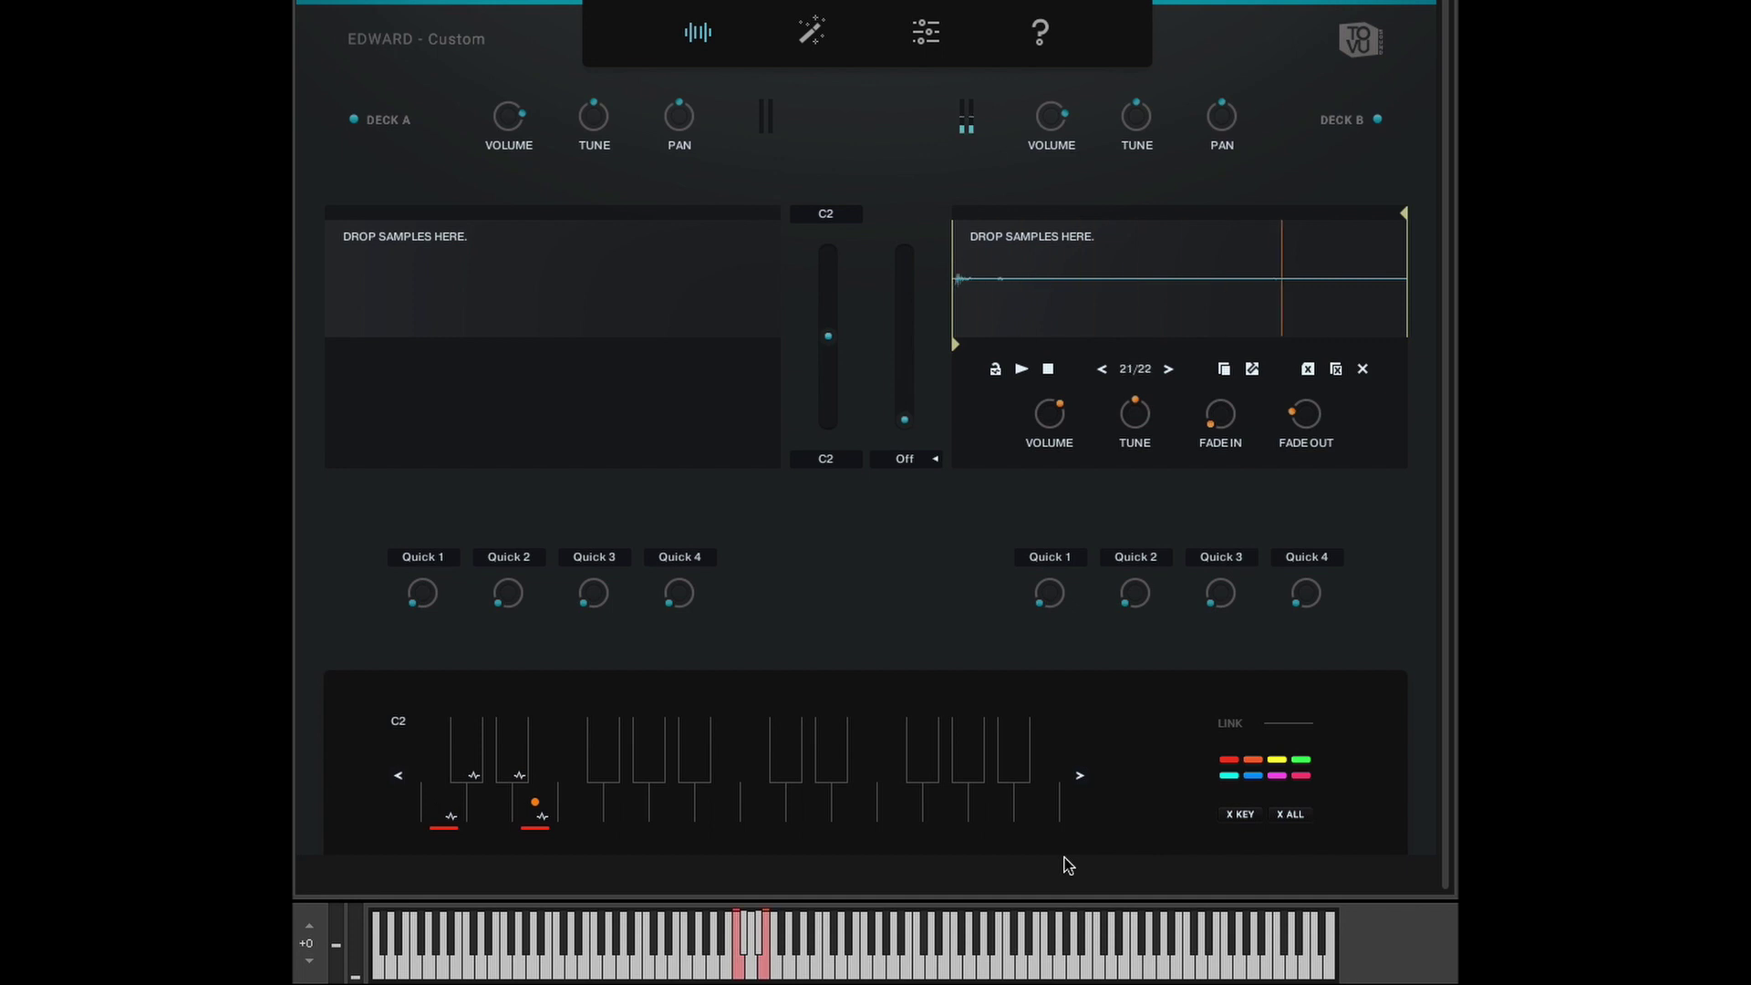
click(1248, 815)
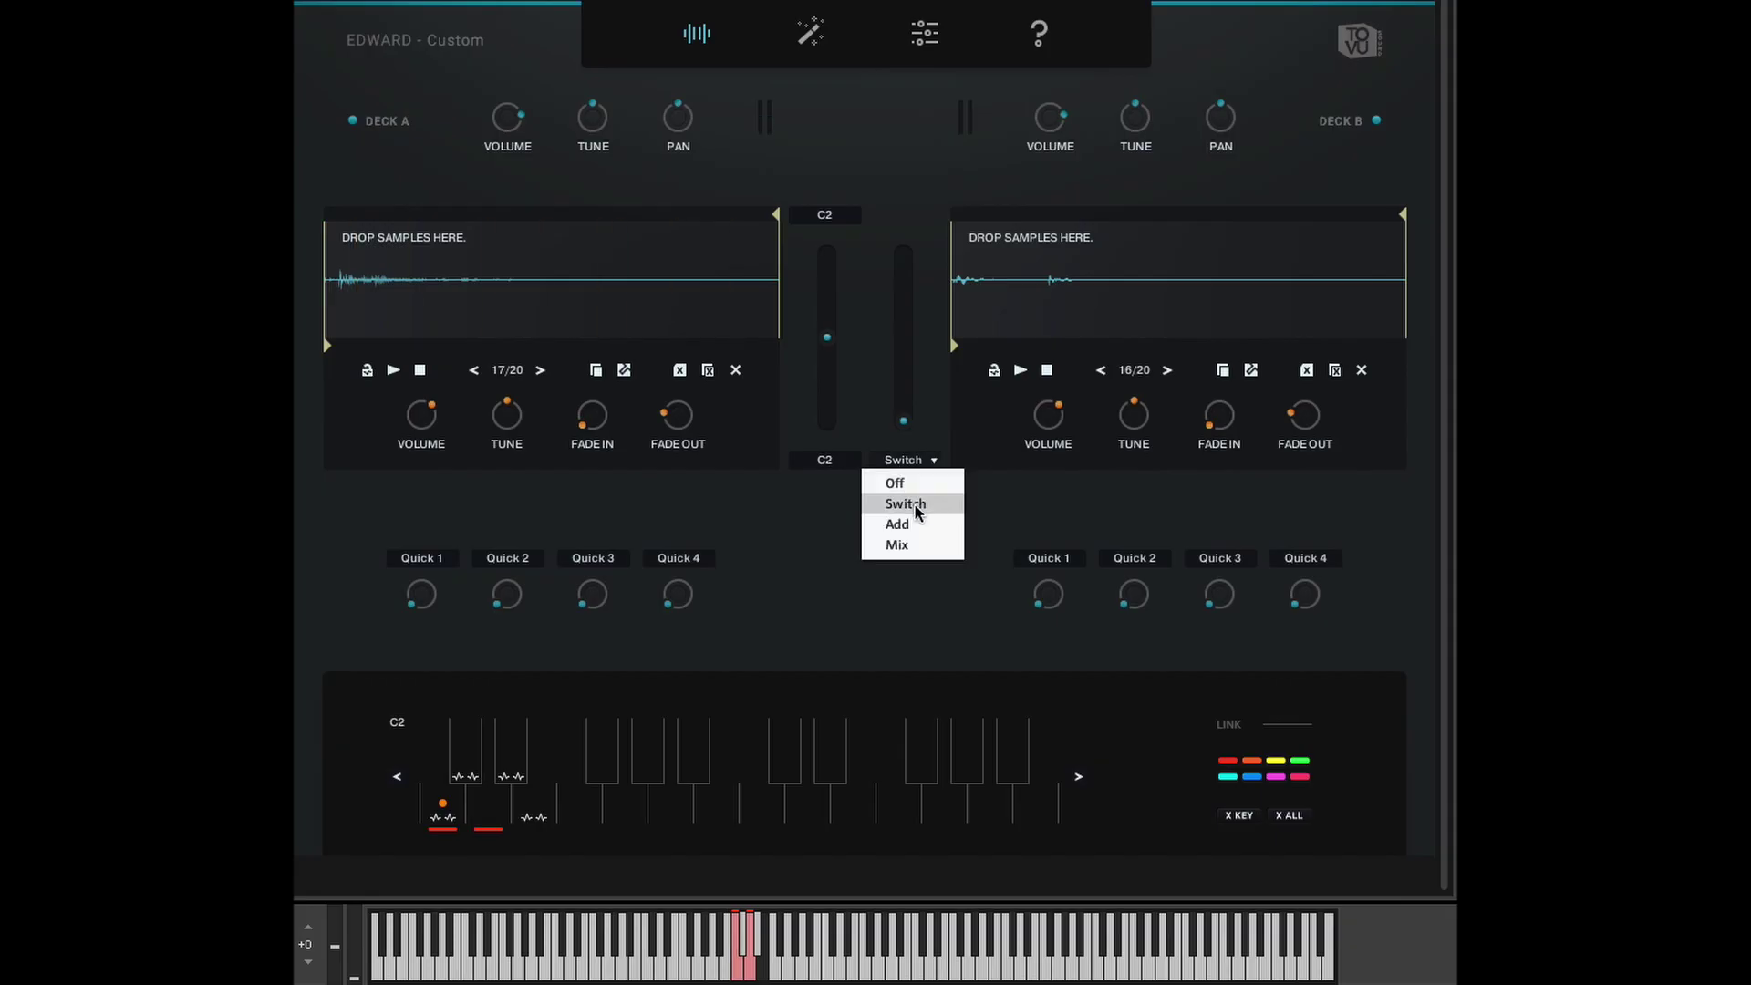
Try the Switch and Mix modes for blending the two decks, and finish on Add
click(917, 511)
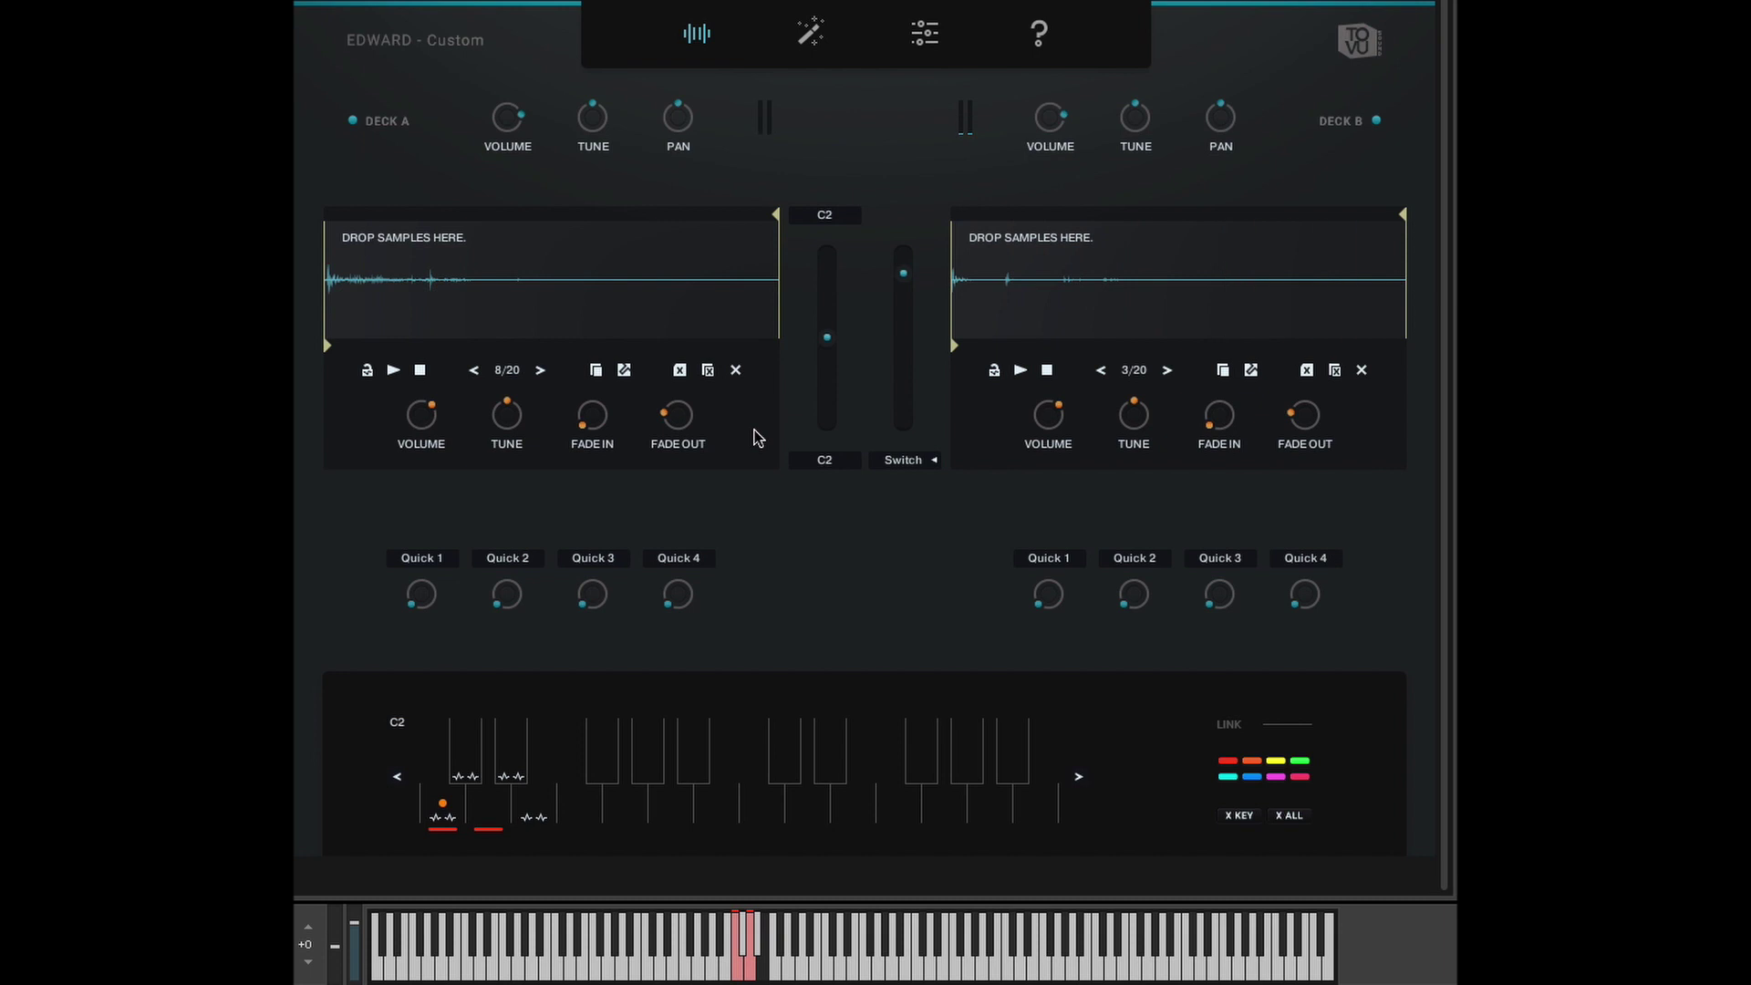
click(906, 456)
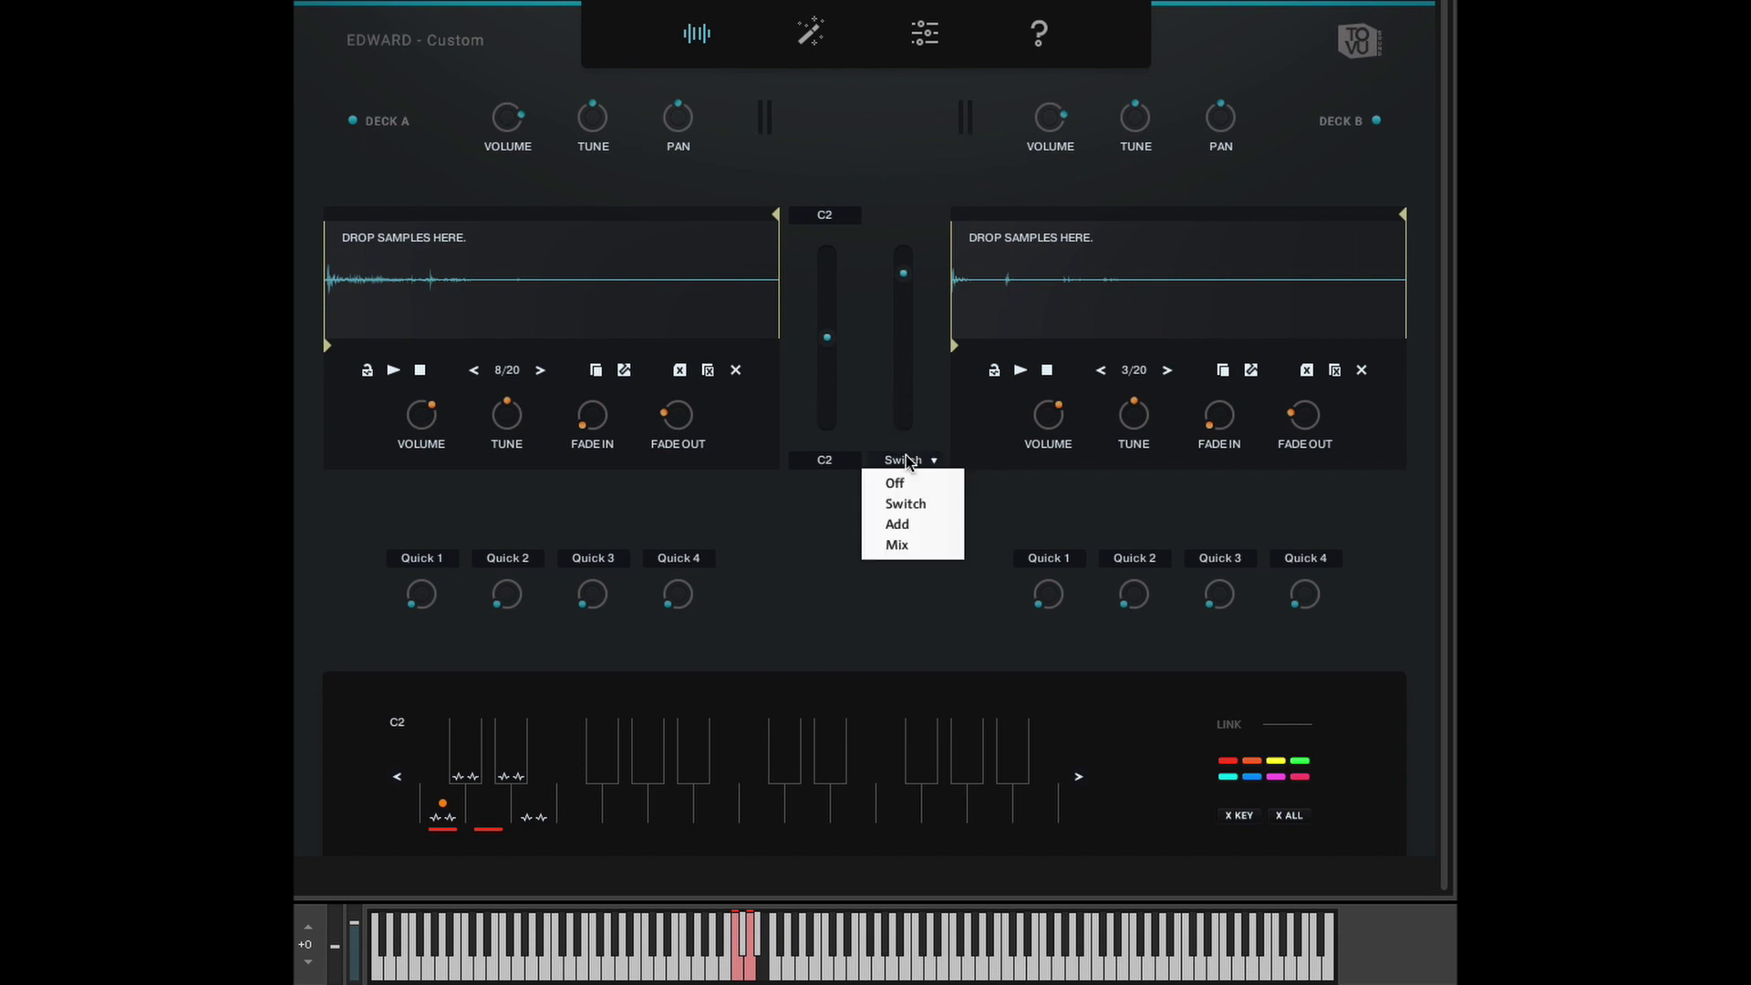
click(915, 545)
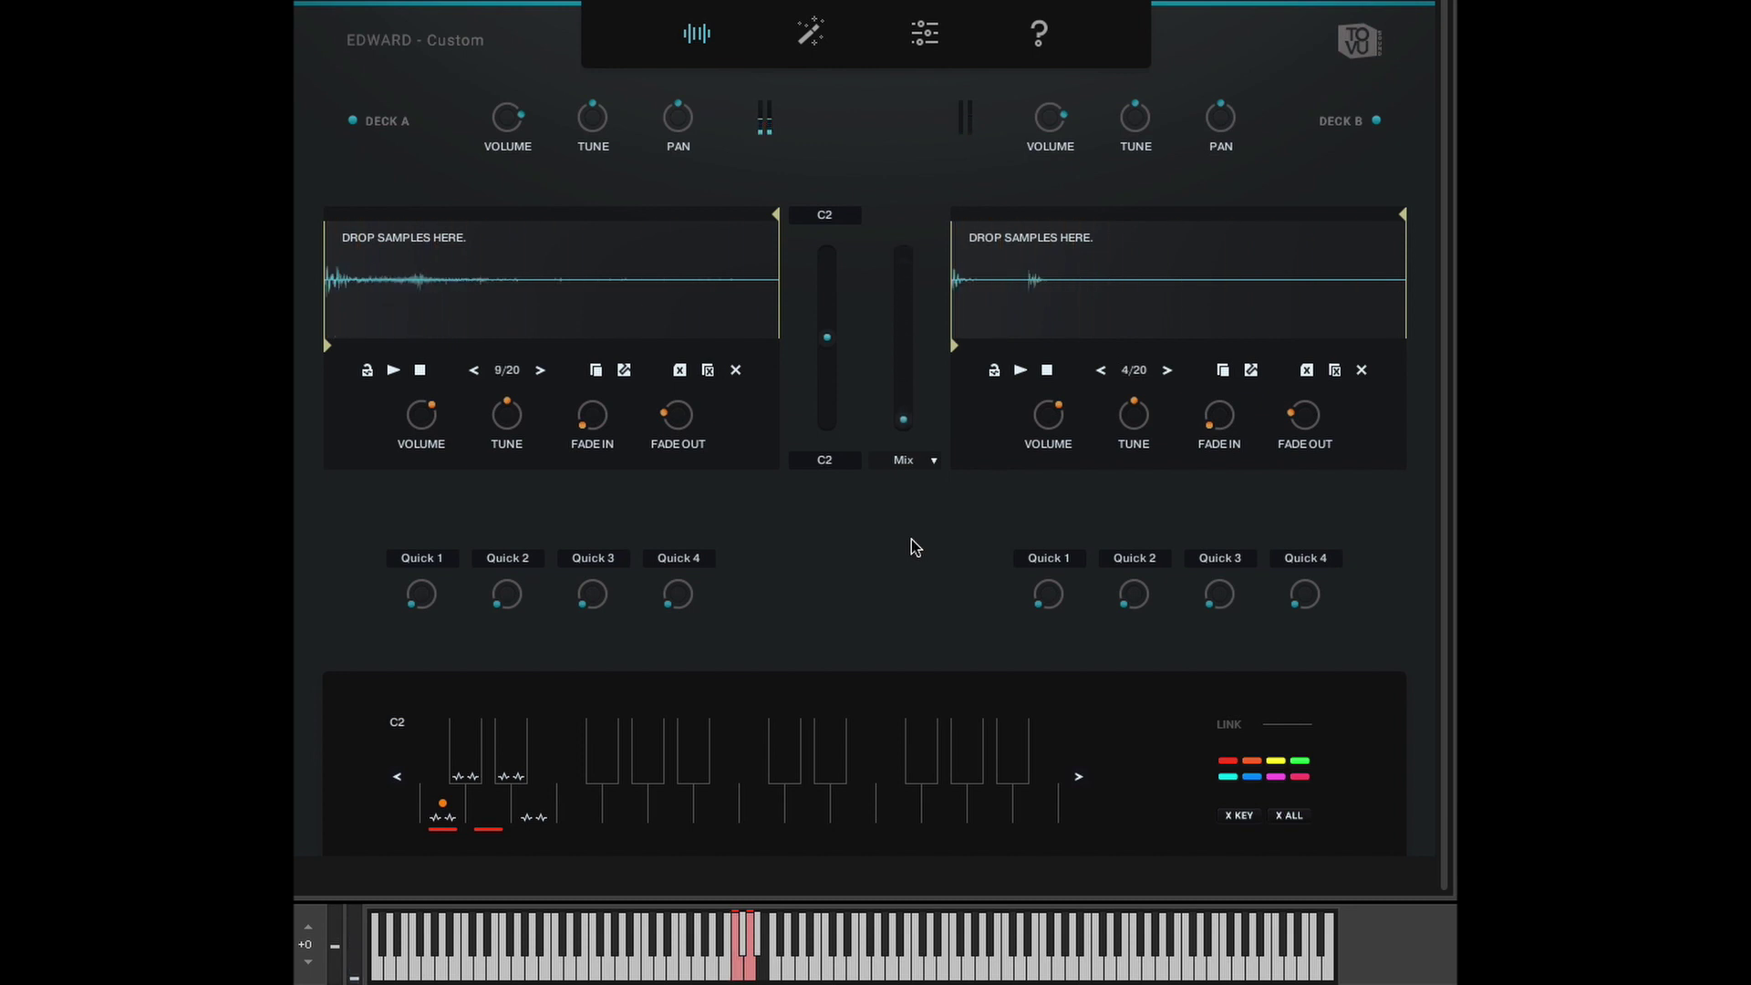
click(927, 463)
click(903, 521)
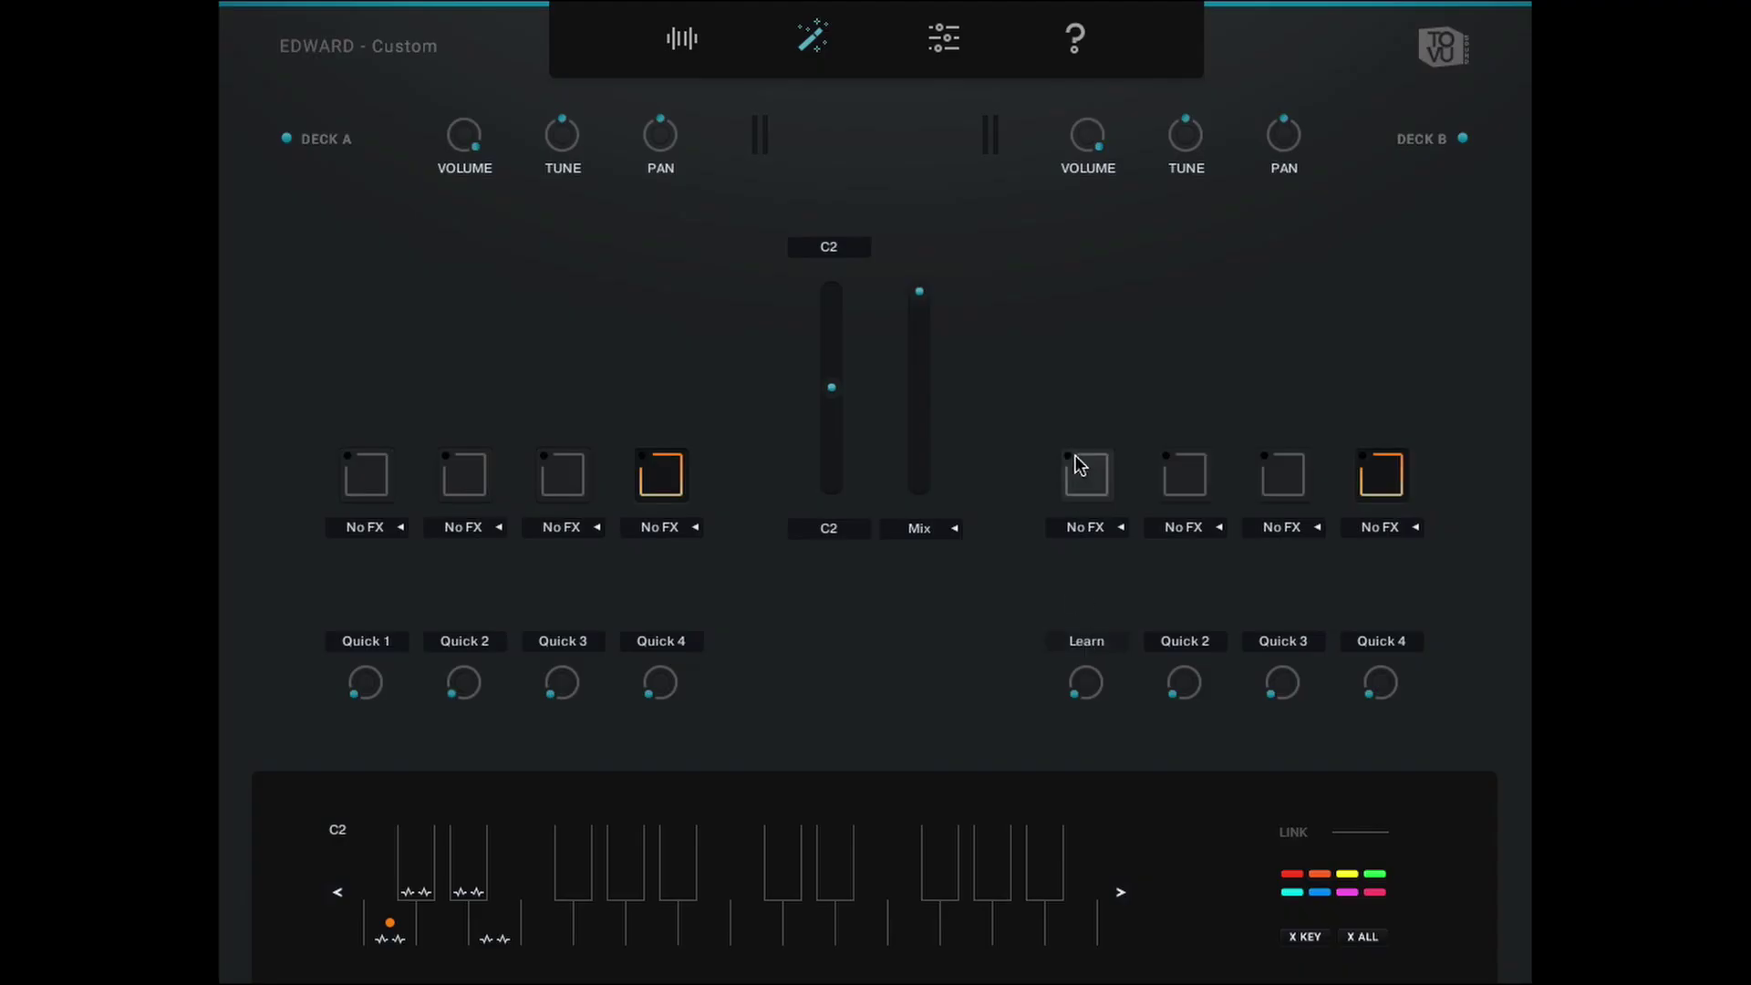
Load the Shaper effect into Deck B's first slot and raise its attack to about 48.8
click(1086, 527)
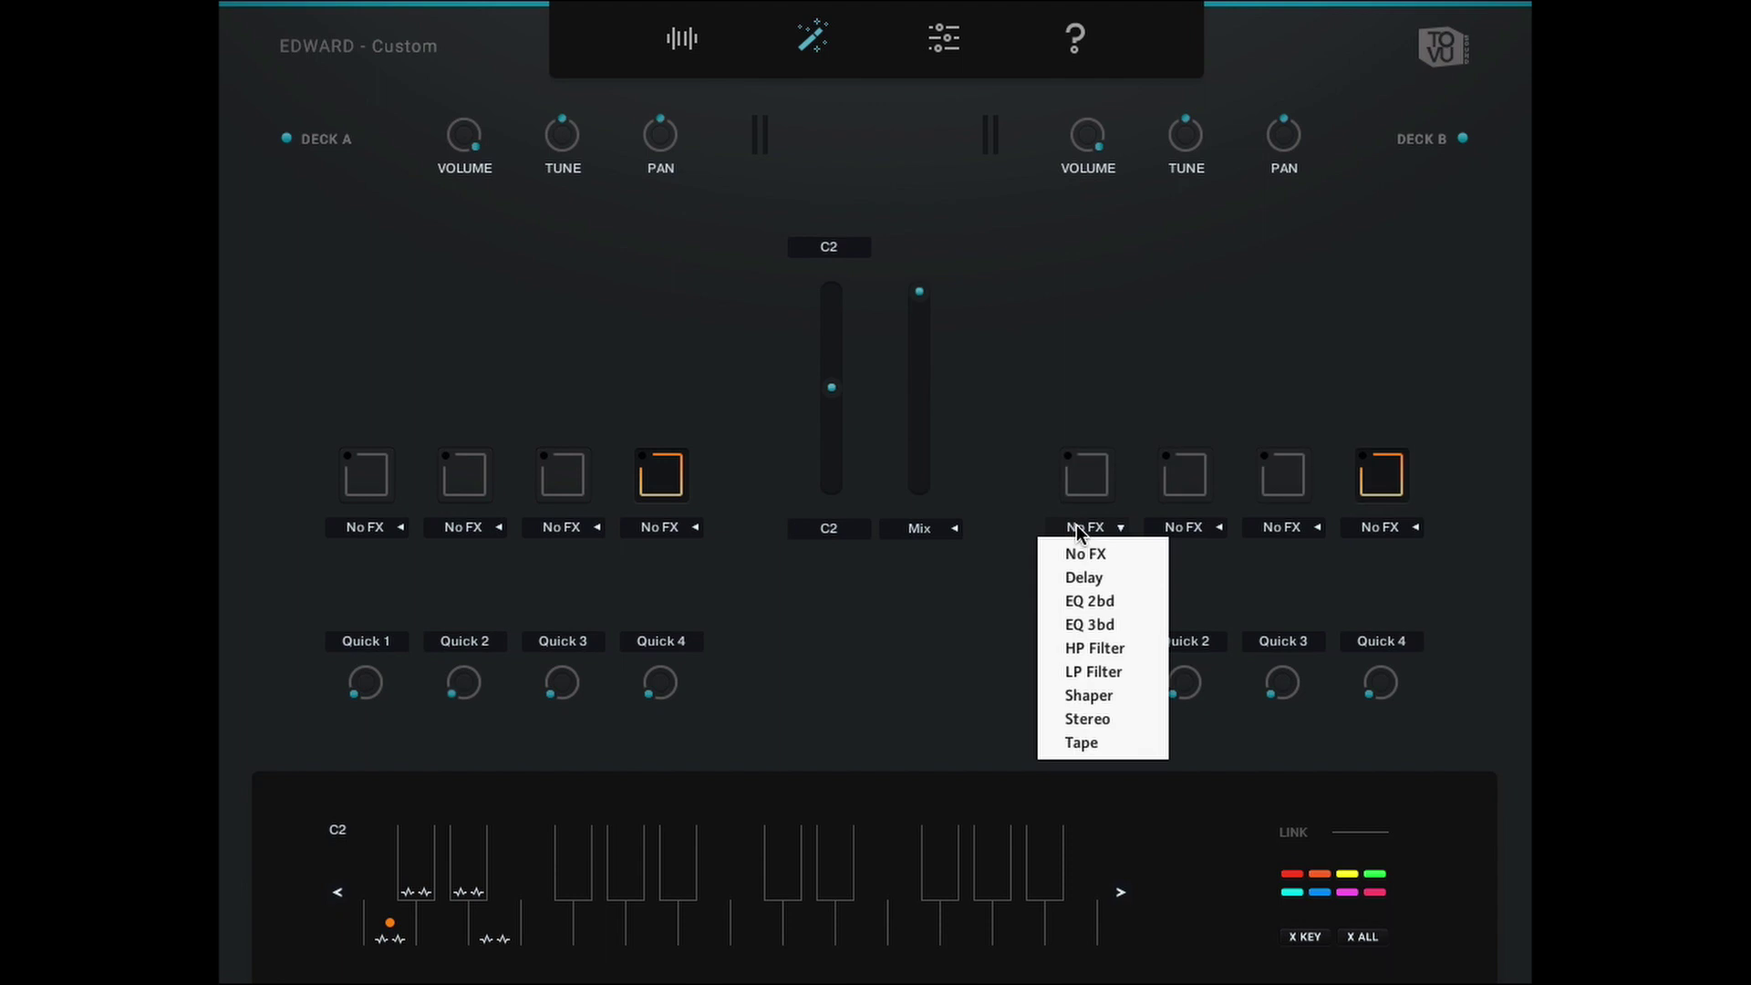
click(1084, 696)
drag(1188, 343, 1169, 274)
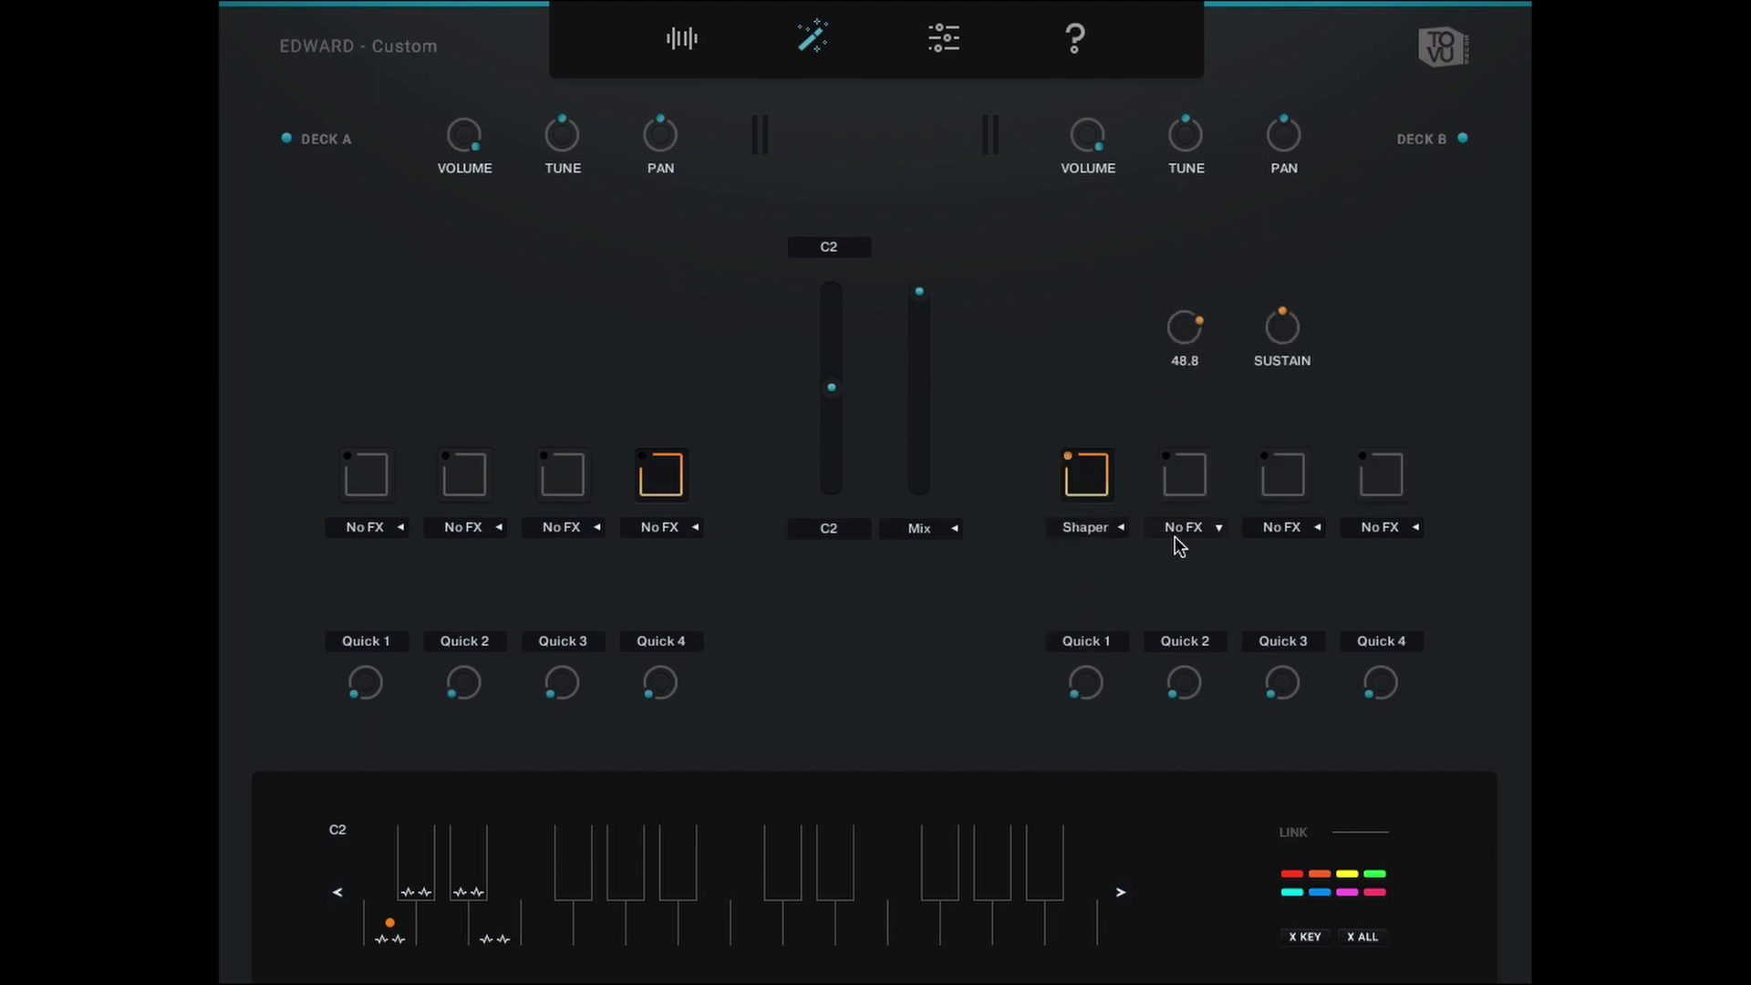
Assign Deck B's first quick control to the Shaper's attack and sweep the attack to about -25.2
click(1098, 643)
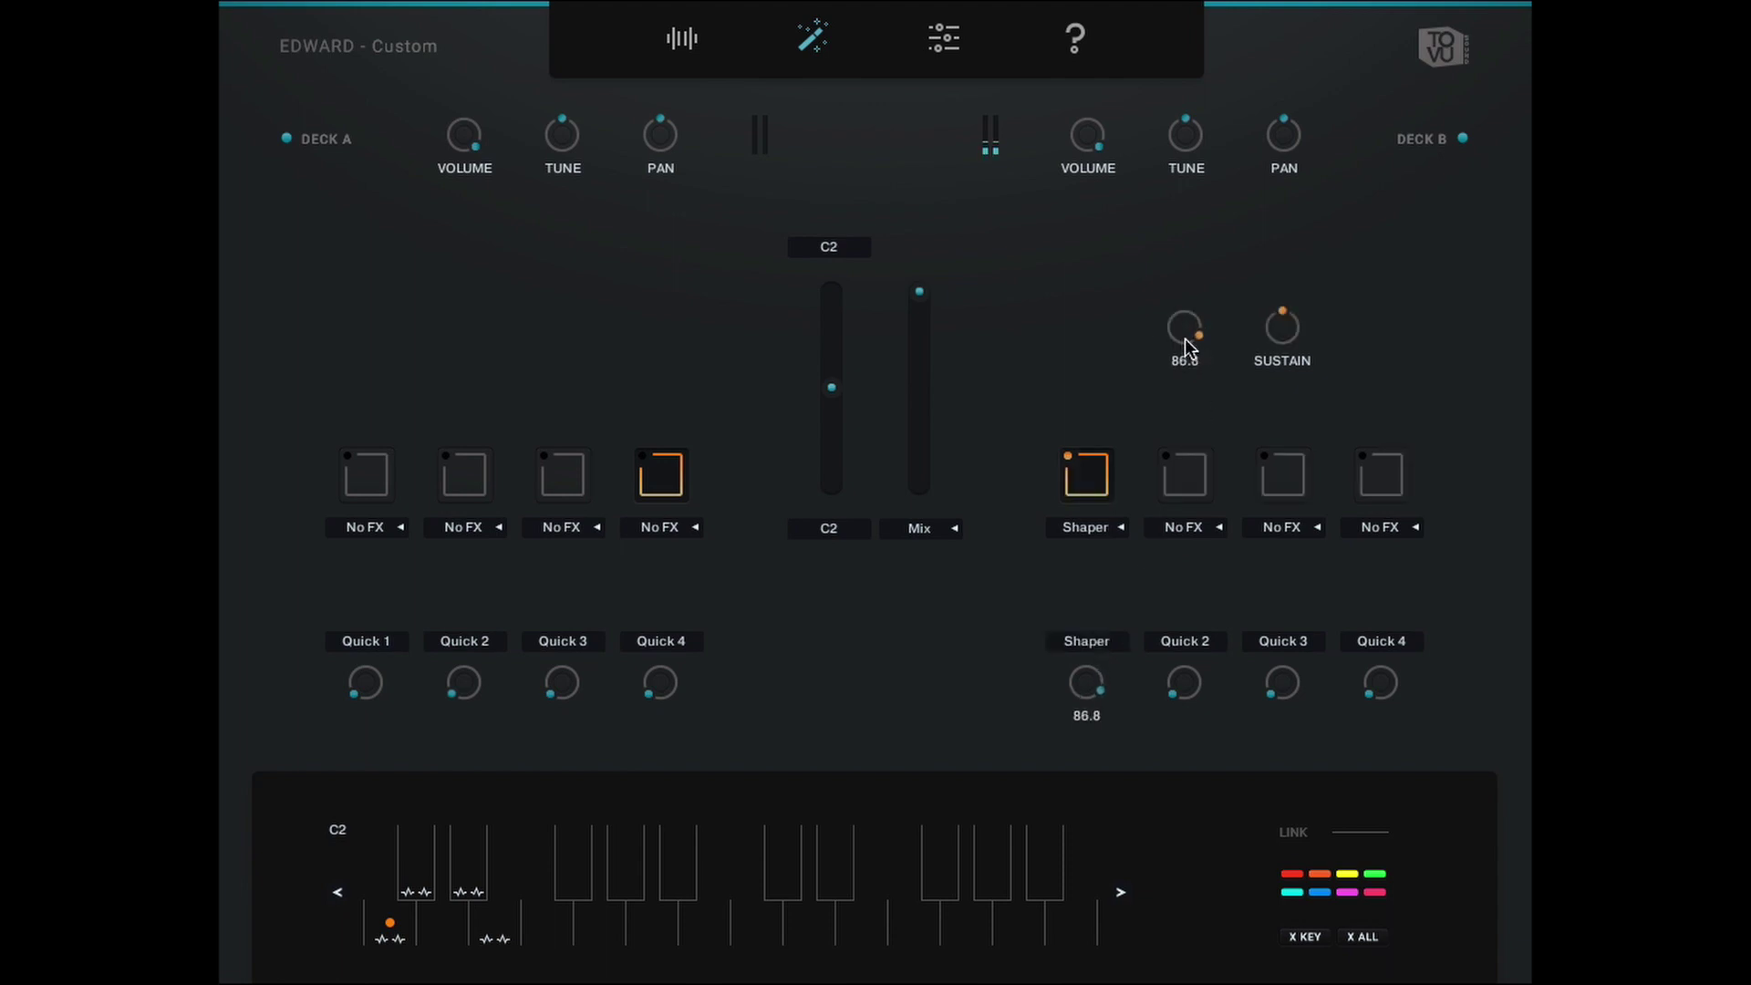
scroll(1186, 347, up, 3)
scroll(1186, 346, down, 5)
scroll(1188, 348, up, 1)
scroll(1188, 347, down, 20)
scroll(1188, 347, up, 4)
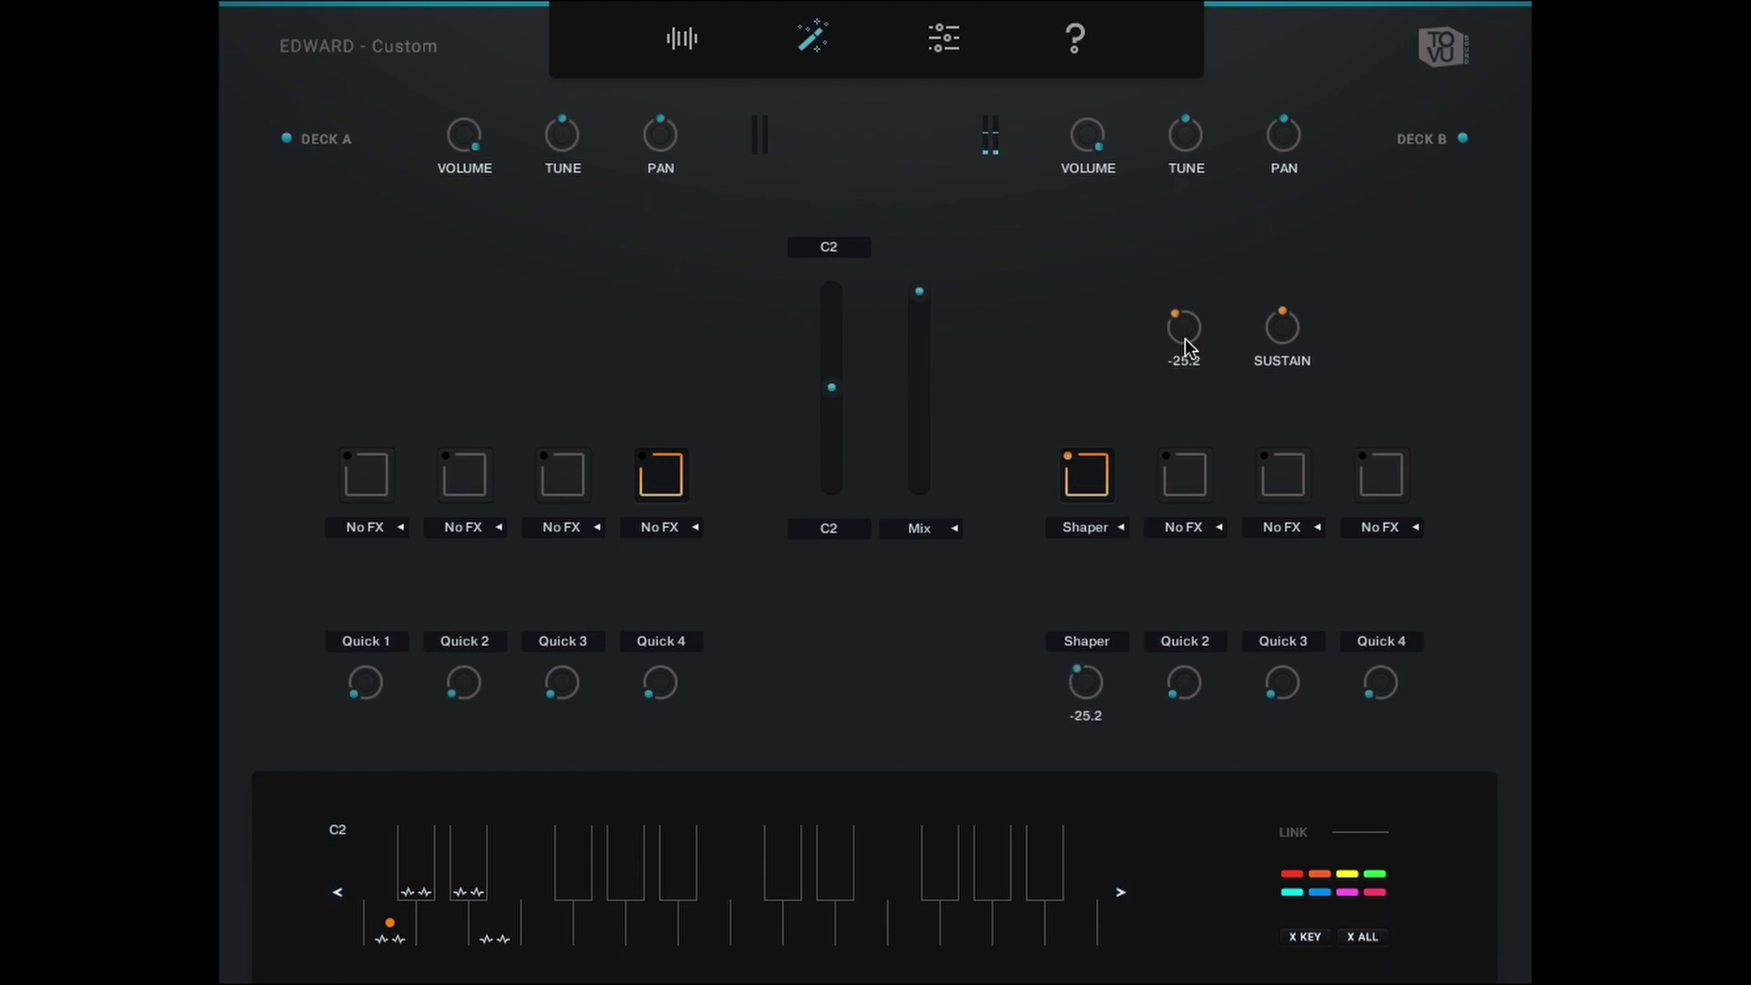
Load the EQ 2bd effect into Deck B's second slot
click(1208, 528)
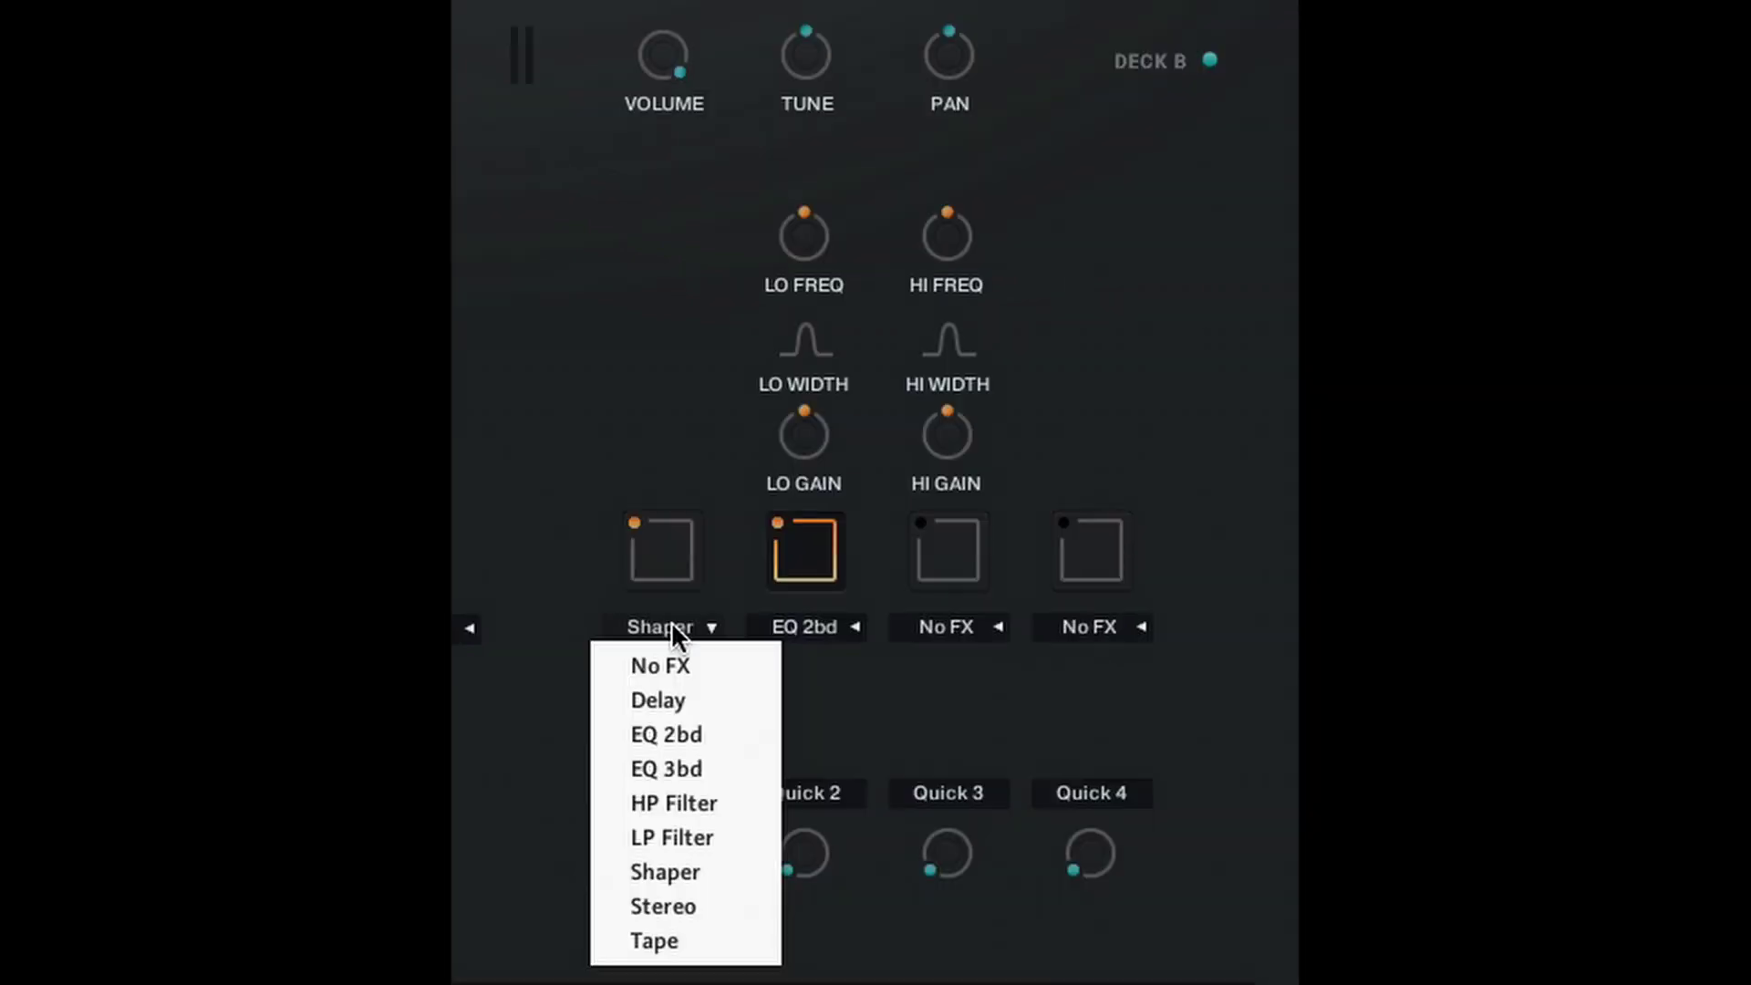
Try Delay, EQ 2bd, EQ 3bd, HP Filter, LP Filter and Shaper one after another in Deck B's first effect slot
click(658, 696)
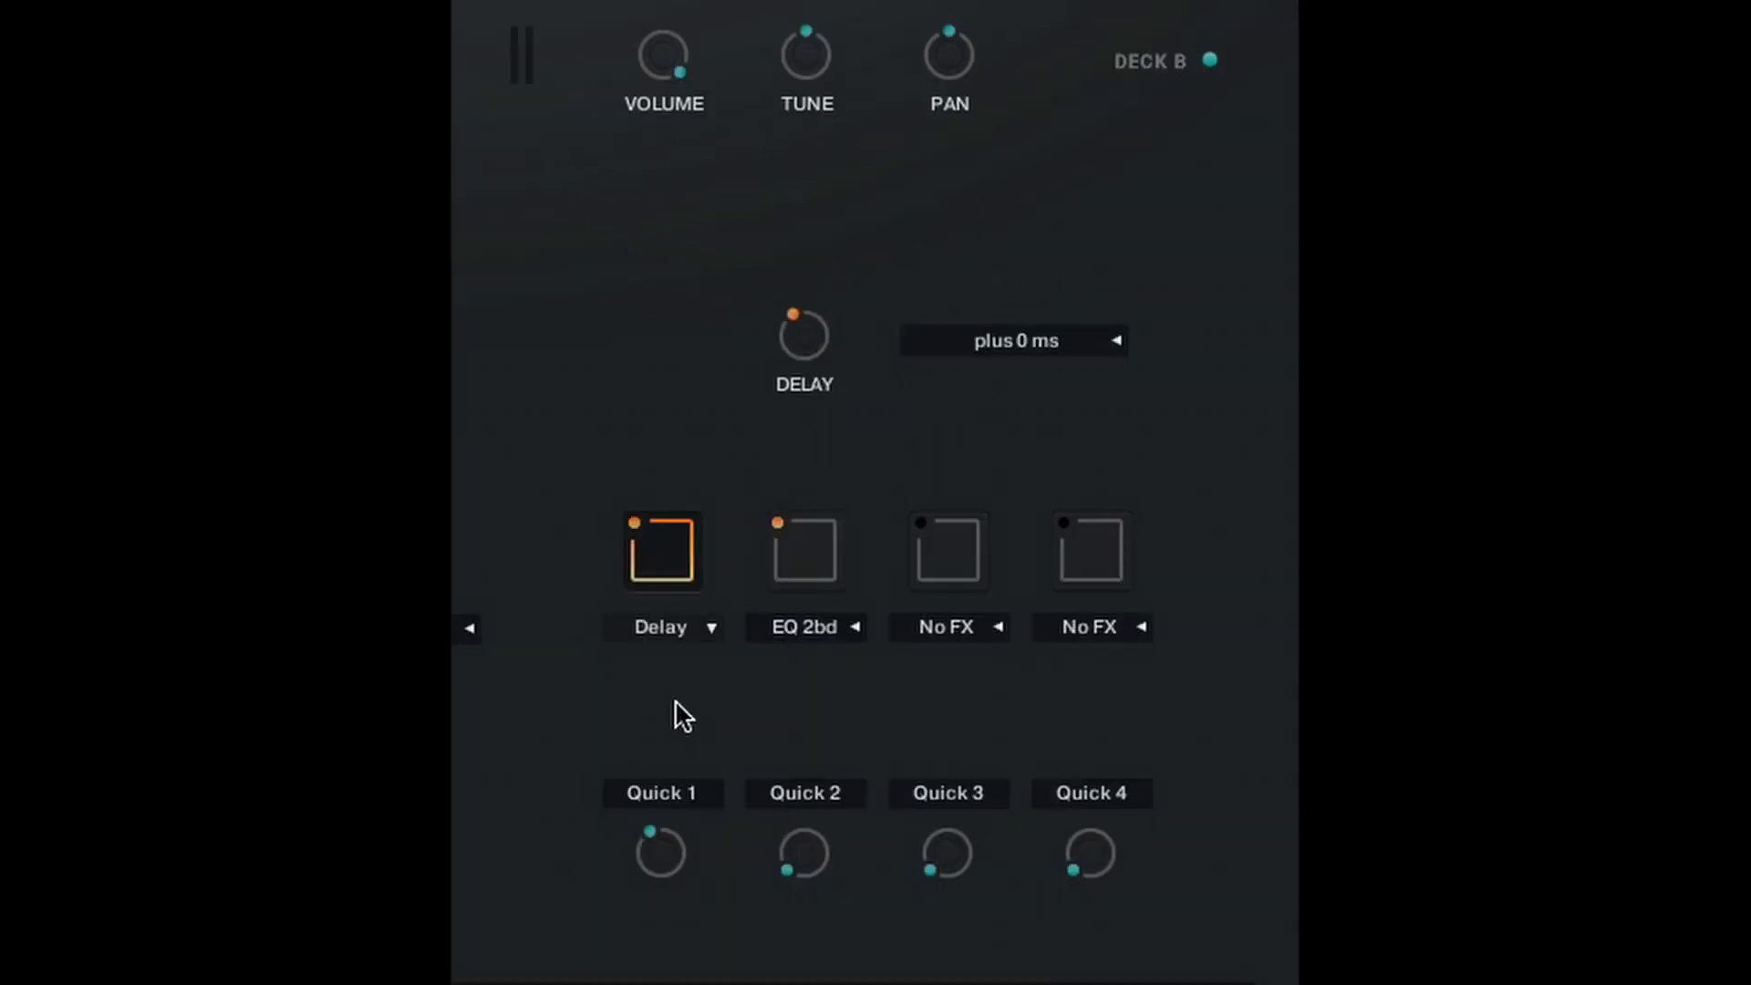
click(671, 624)
click(684, 737)
click(683, 627)
click(708, 772)
click(688, 629)
click(688, 791)
click(670, 624)
click(698, 837)
click(672, 626)
click(693, 870)
Try Stereo, Tape and Delay in Deck B's first effect slot, and finish on Shaper
click(664, 626)
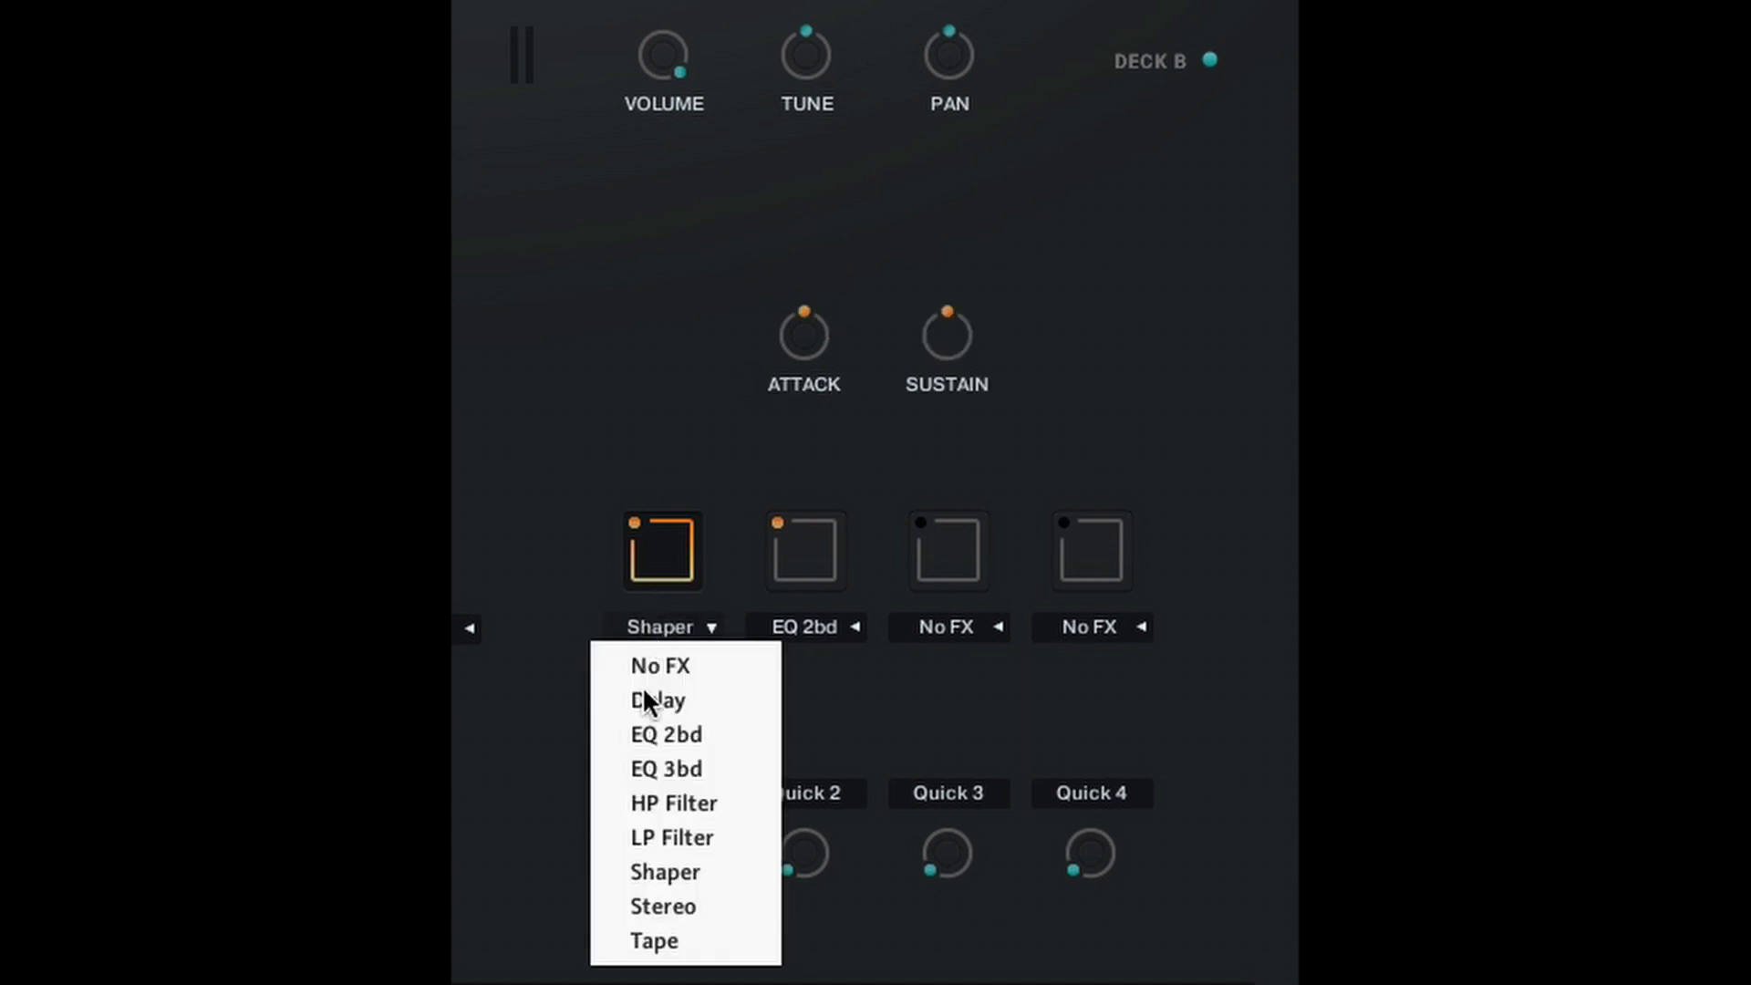
click(665, 906)
click(668, 629)
click(704, 940)
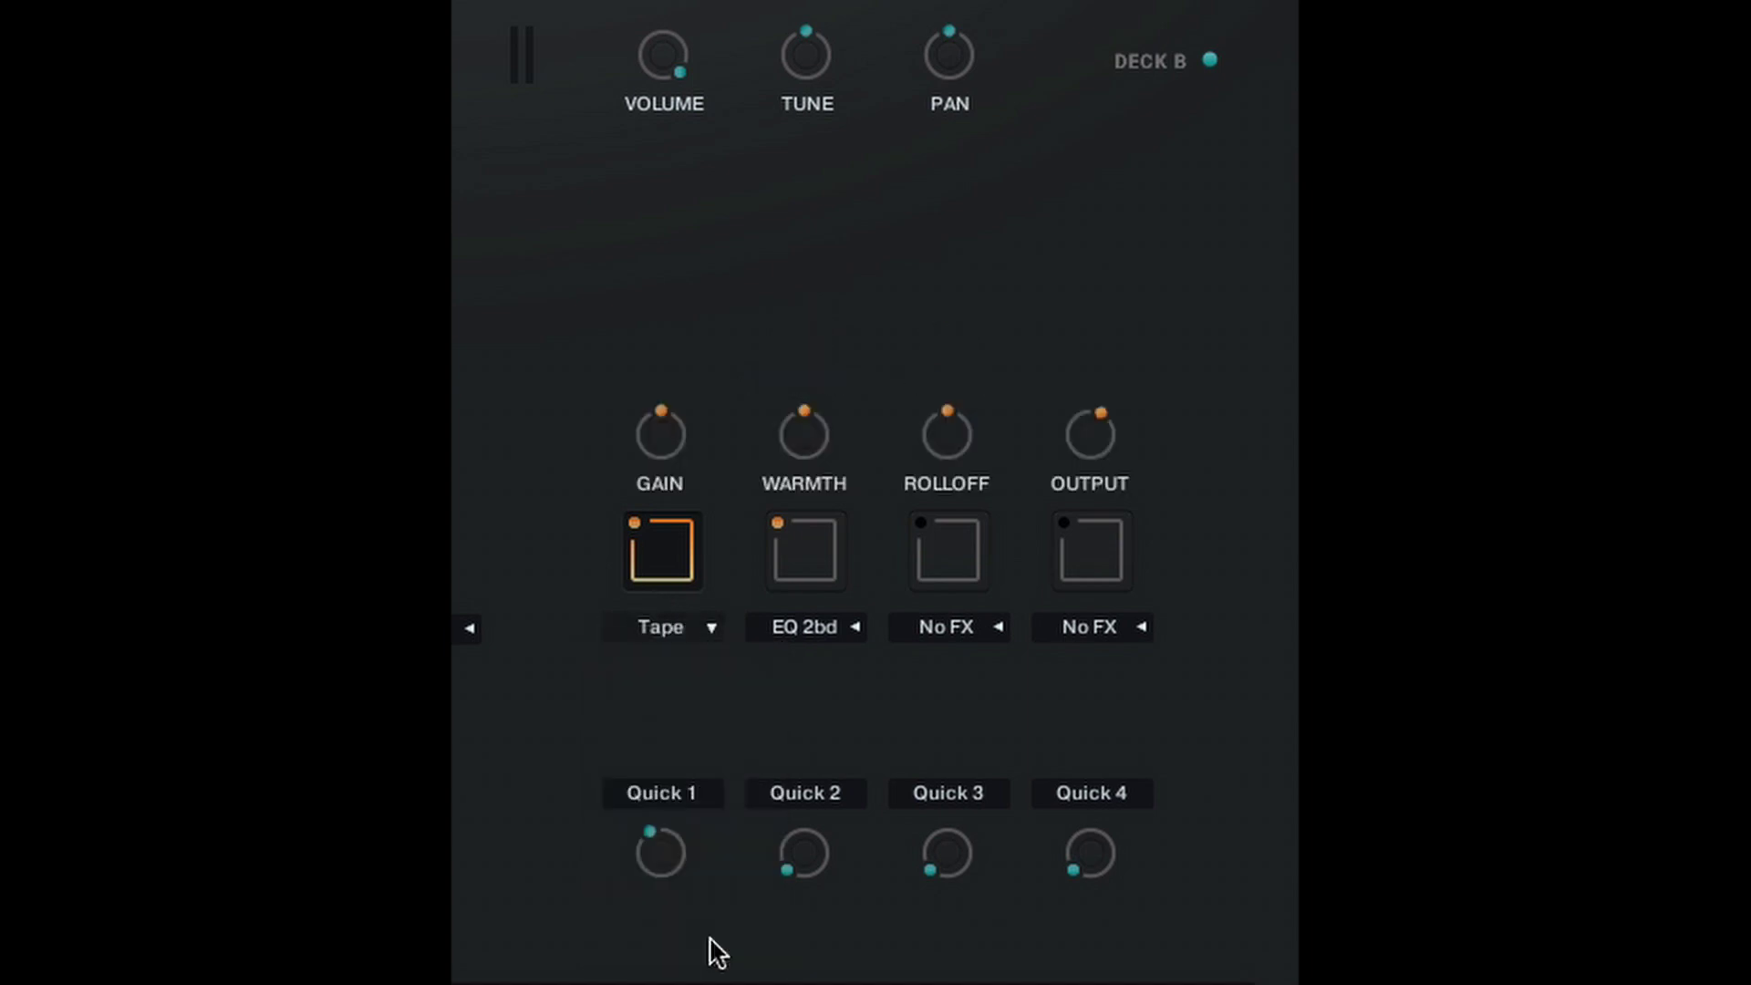
click(675, 628)
click(683, 716)
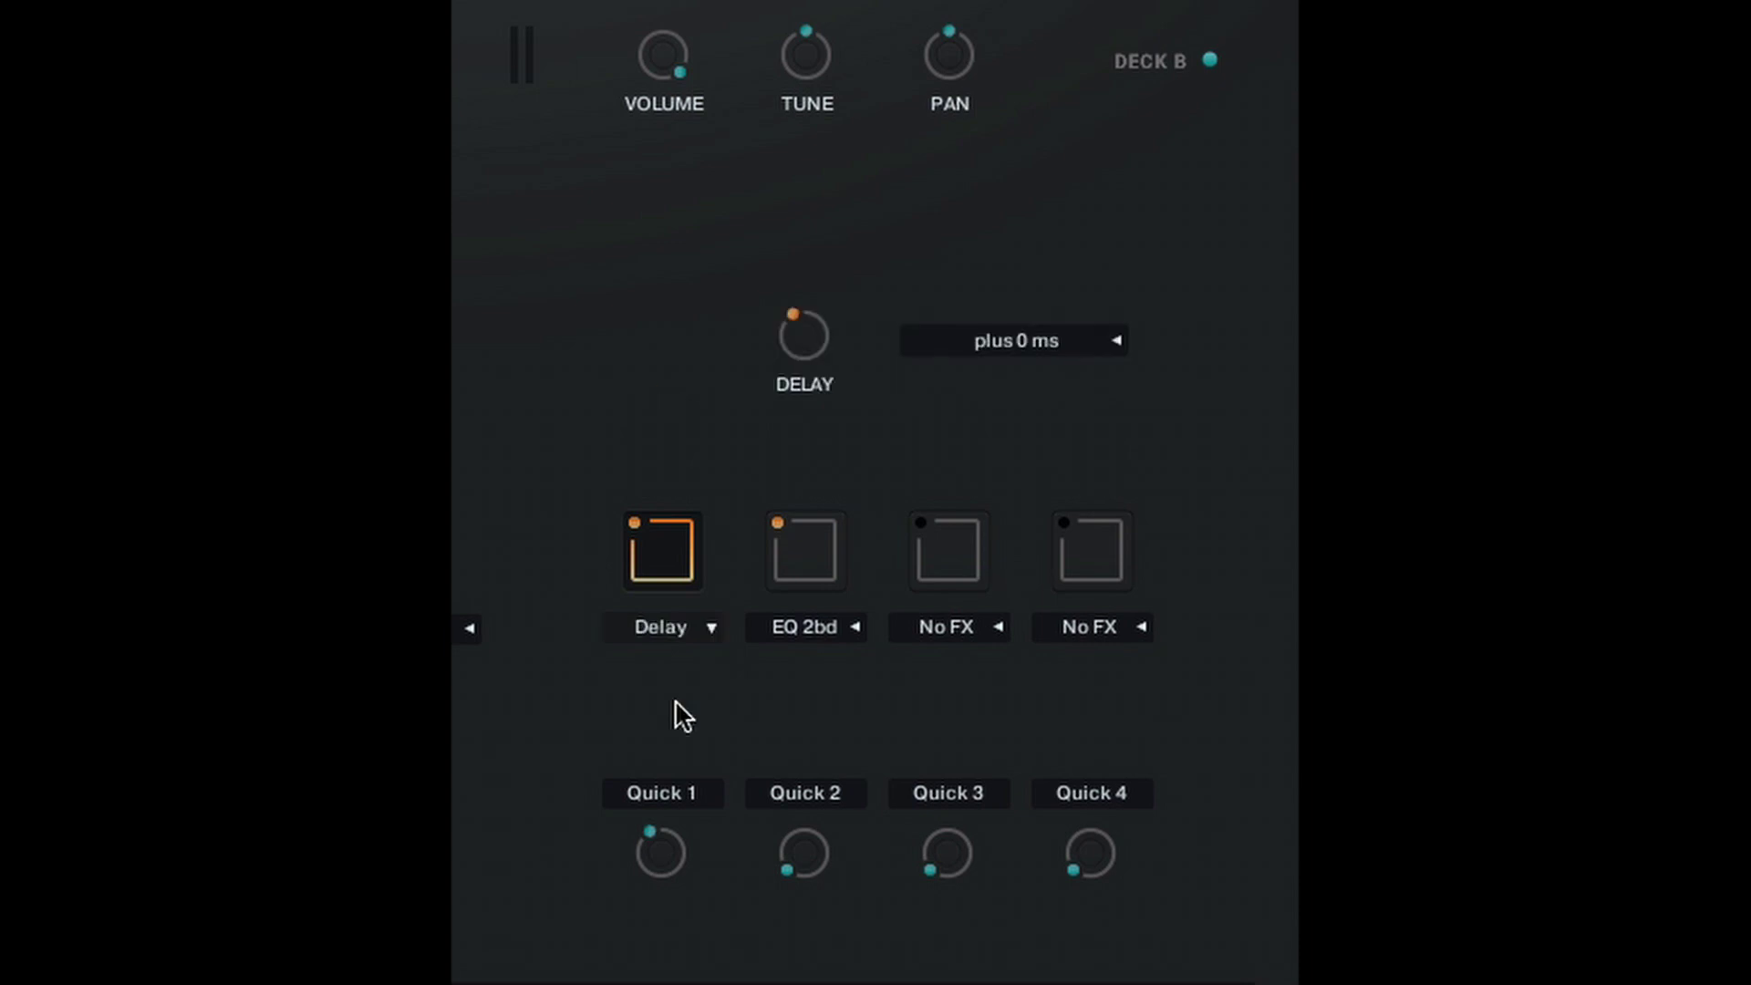
click(672, 627)
click(665, 872)
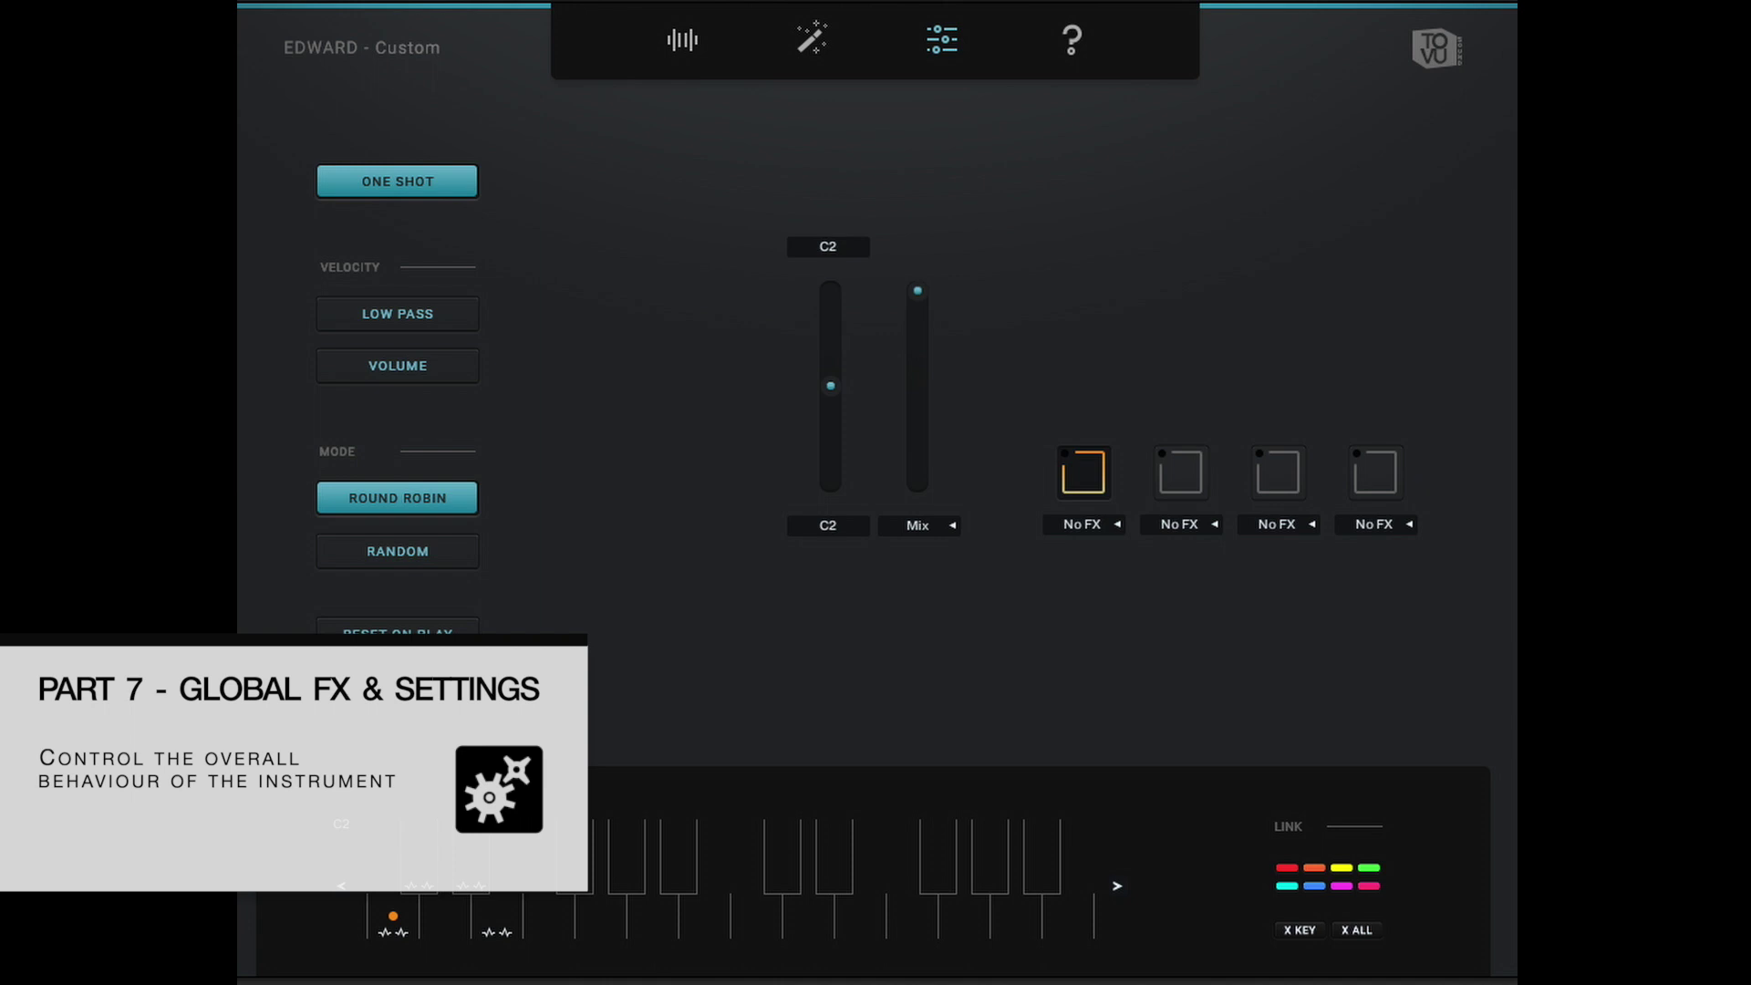
Try several effects in the first global FX slot, including Stereo and Comp
click(1106, 529)
click(1107, 532)
click(1106, 600)
click(1104, 529)
click(1107, 623)
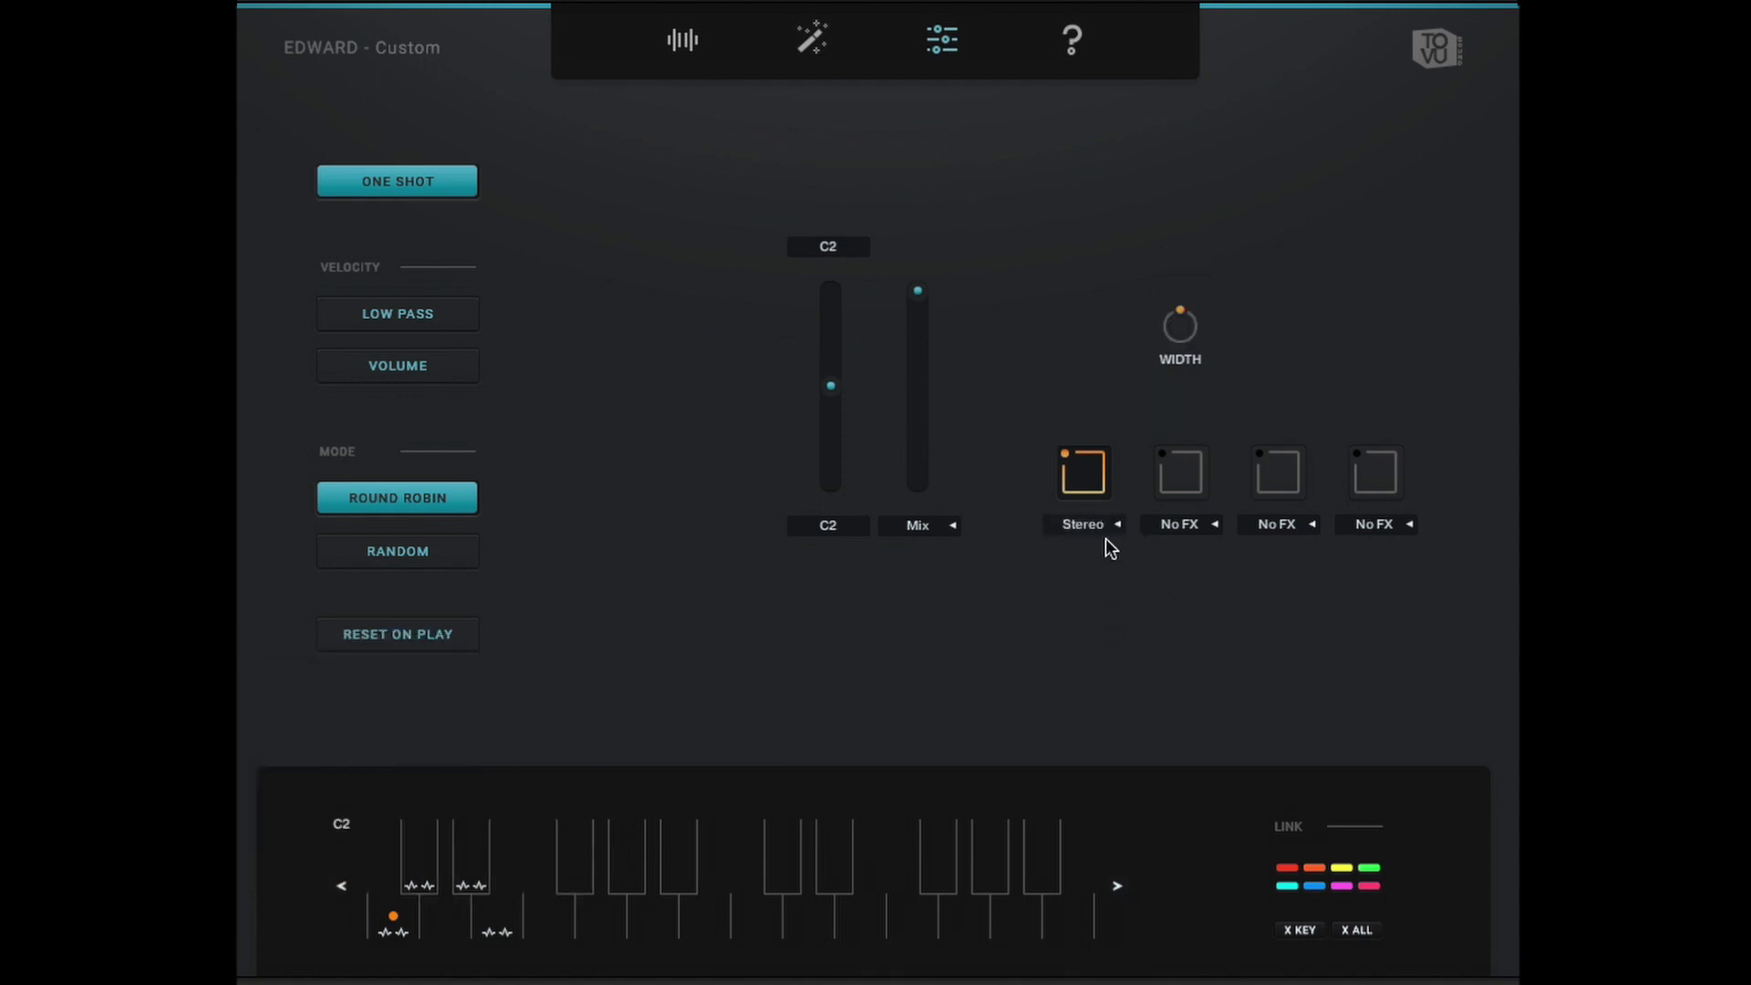
click(1110, 527)
click(1100, 642)
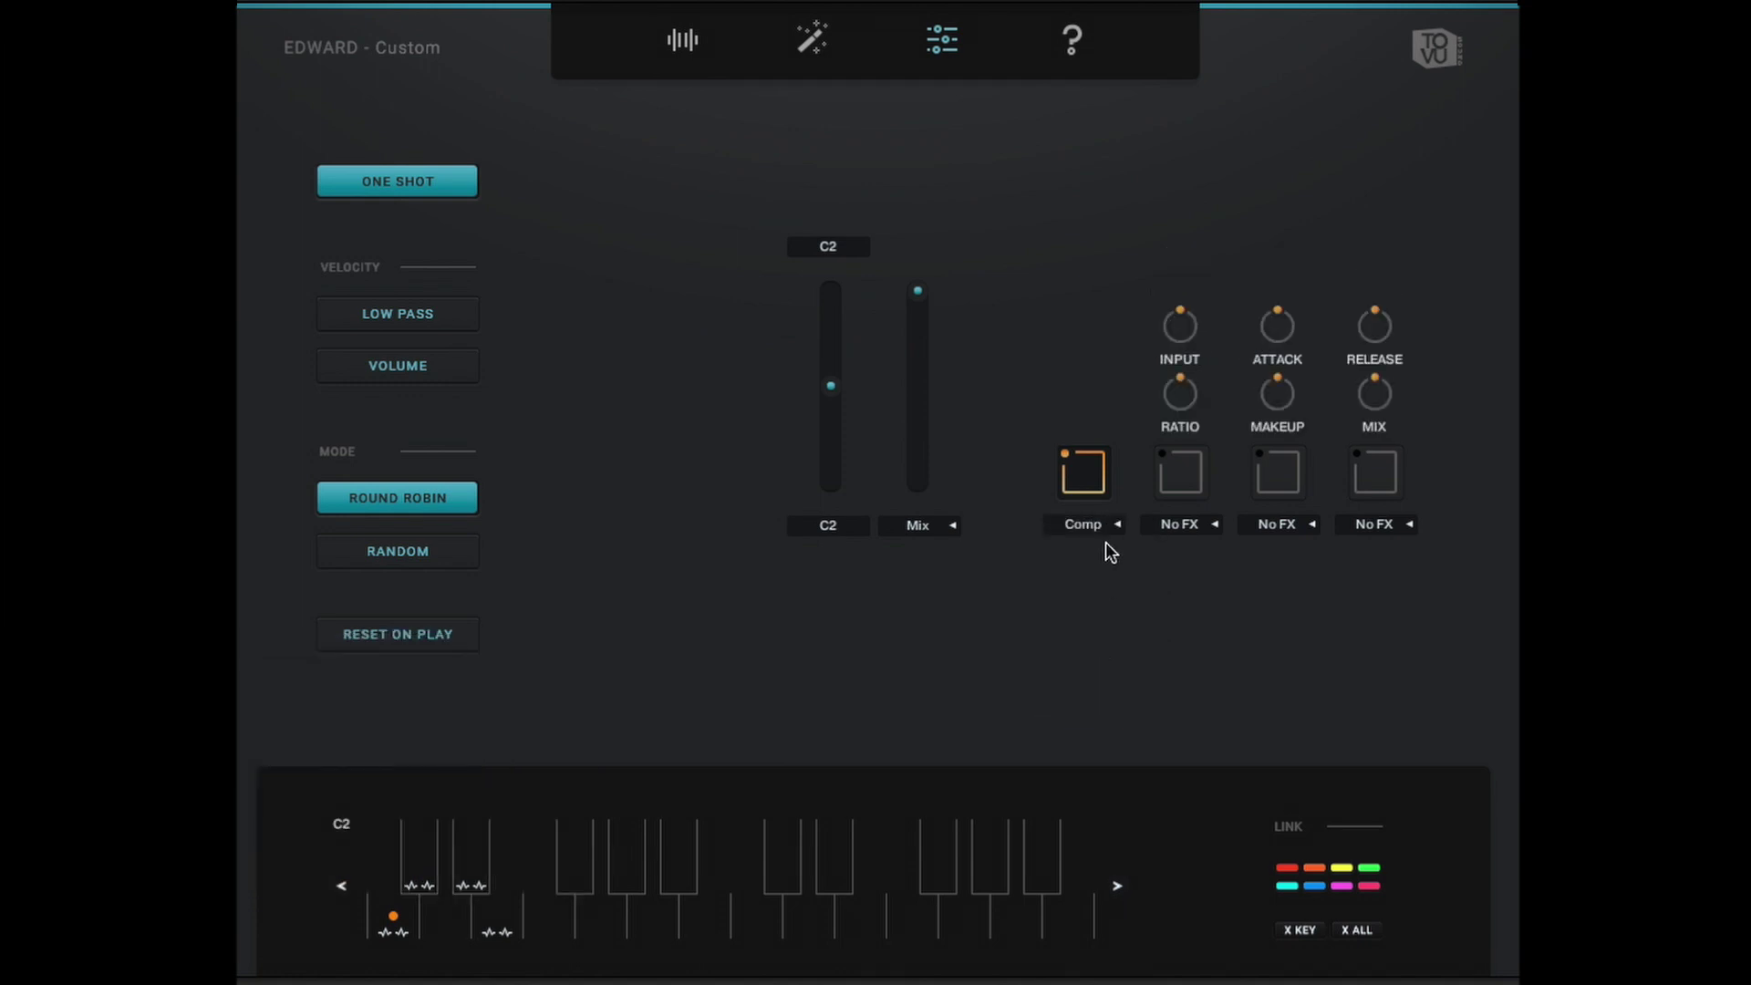
Load the Reverb effect into the first global FX slot
click(1108, 533)
click(1105, 666)
click(1100, 526)
click(1103, 689)
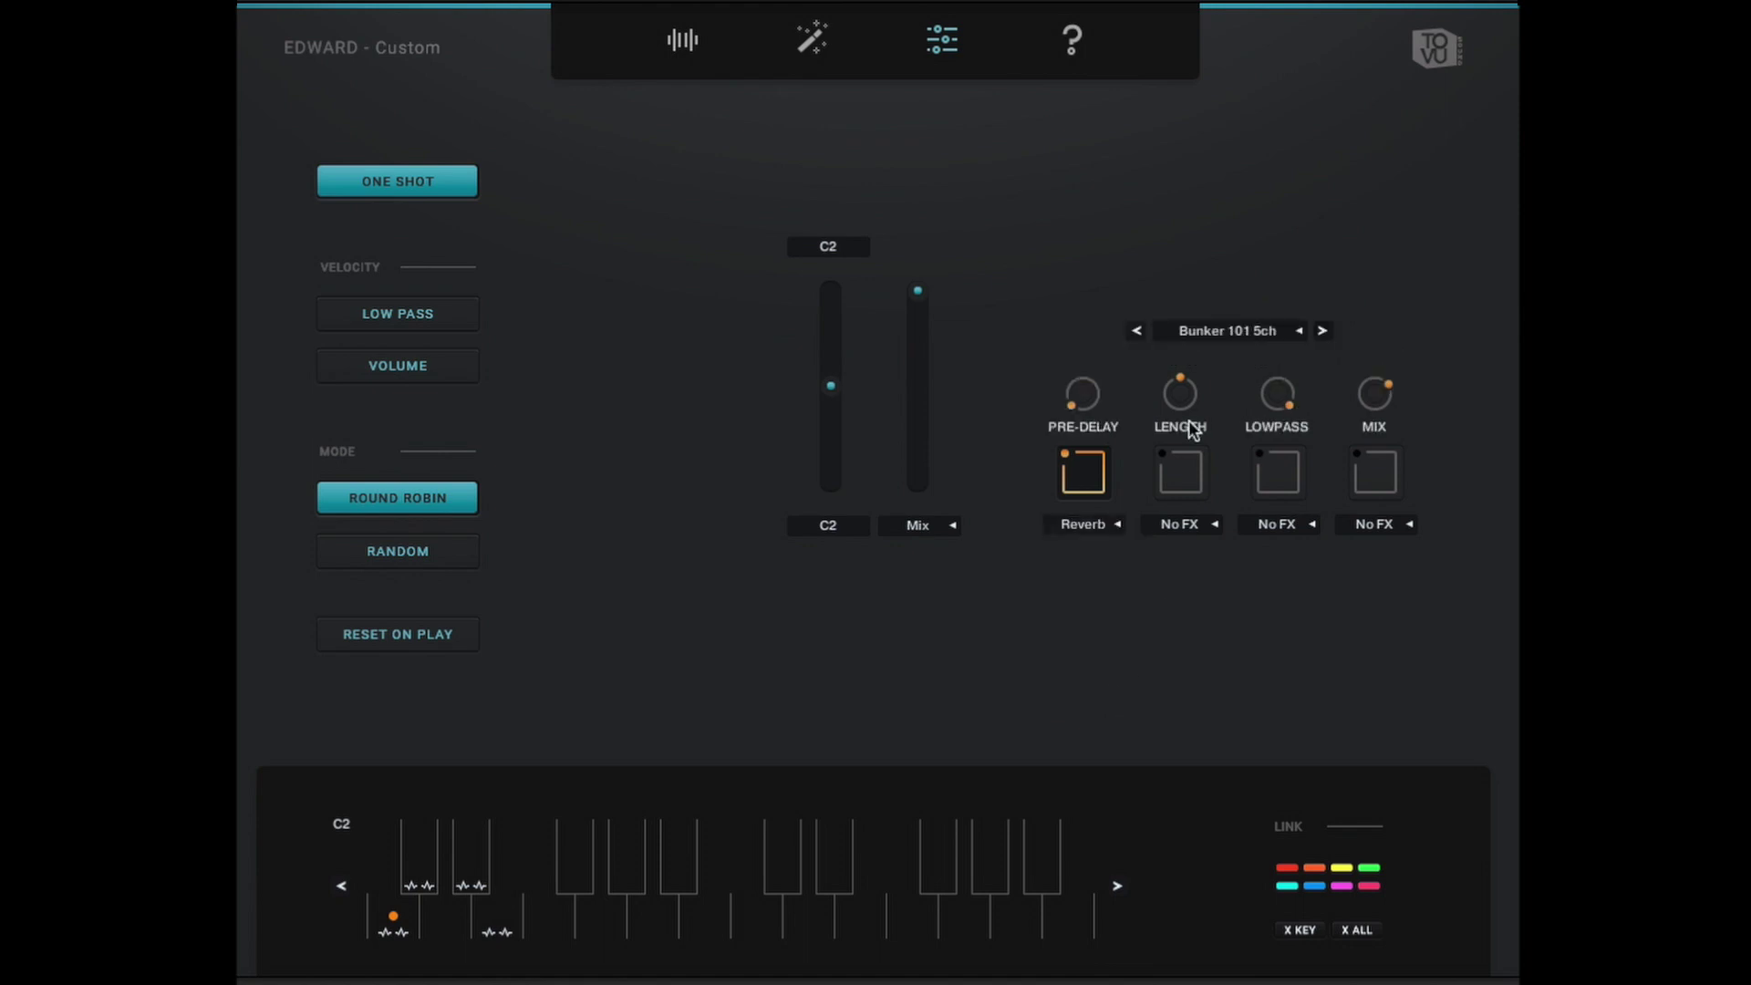